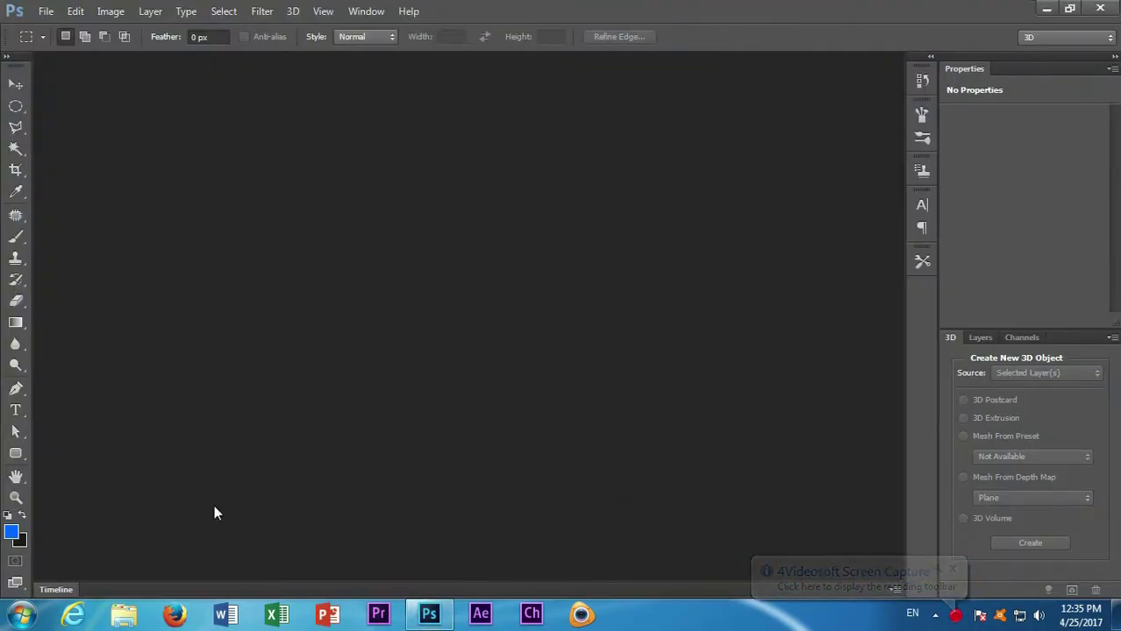
- Open '7 Continents of the World' from the Pictures library in Adobe Photoshop CC
click(124, 616)
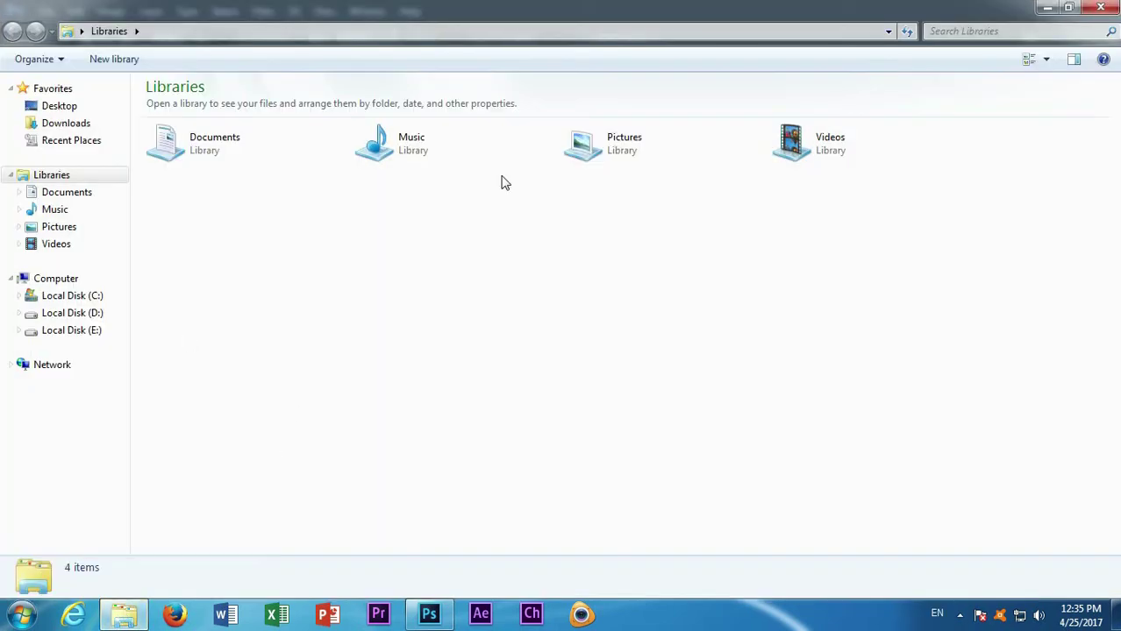
click(621, 145)
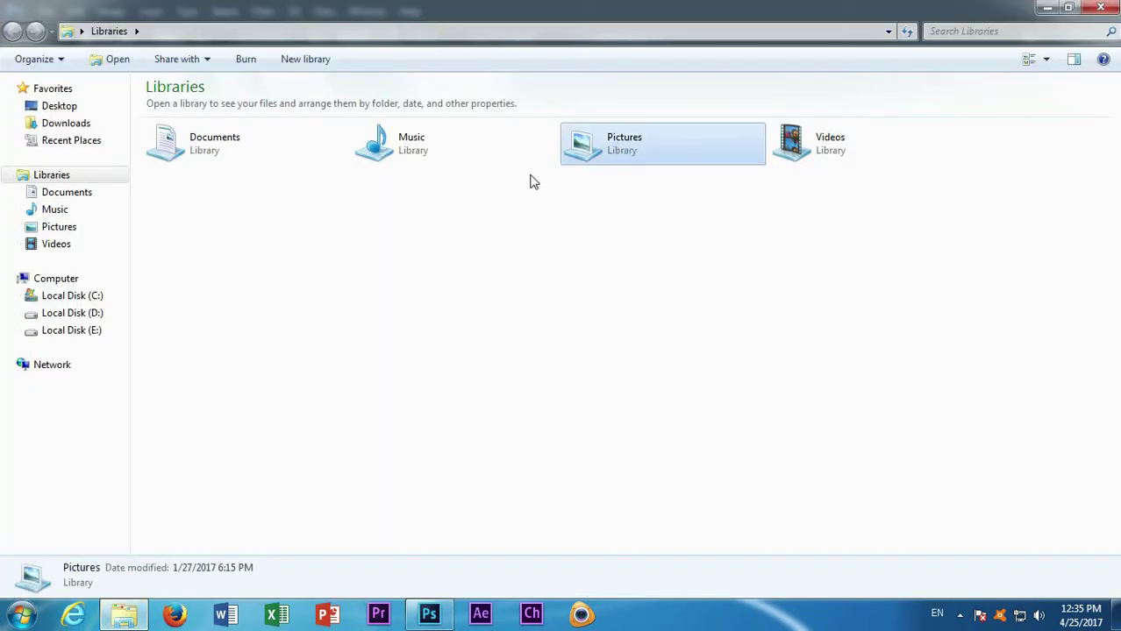
double_click(610, 144)
right_click(290, 209)
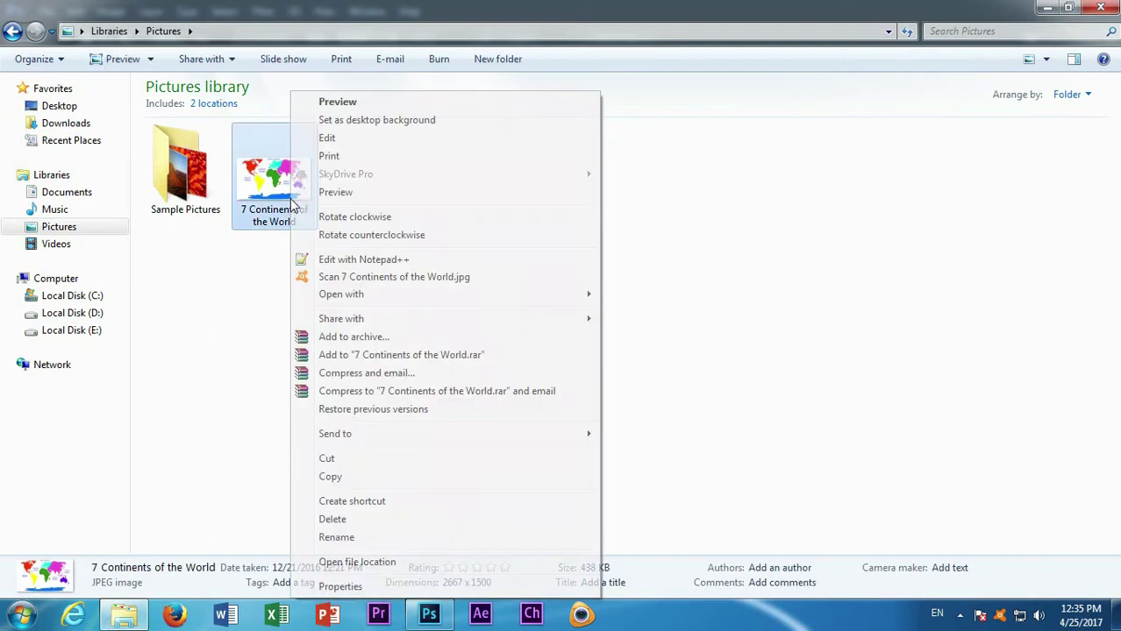
mouse_move(341, 294)
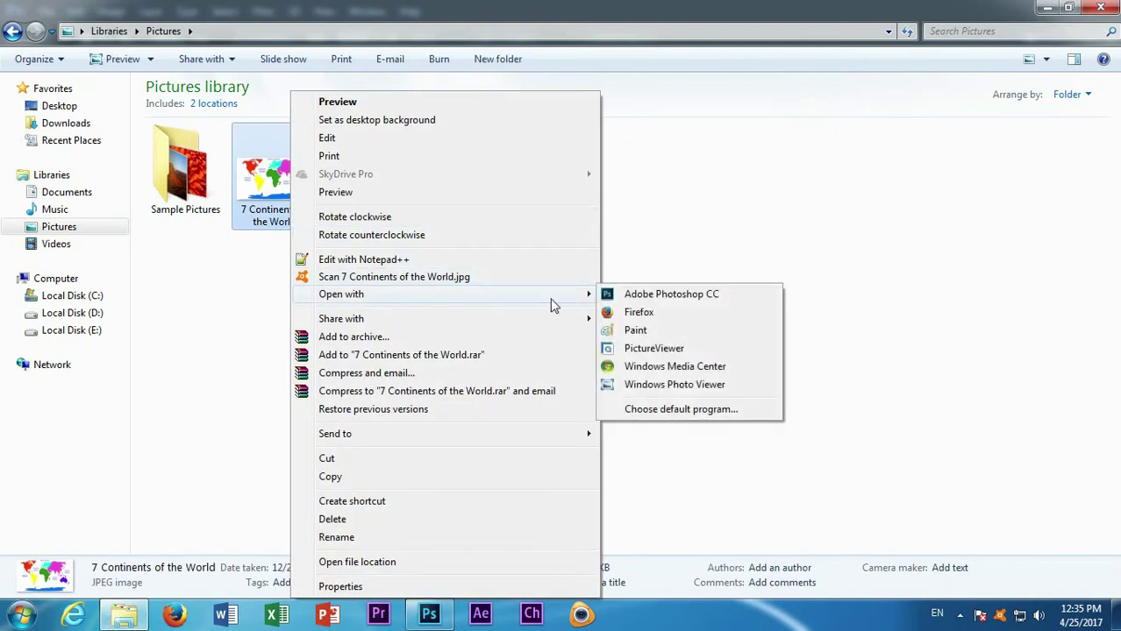
click(611, 295)
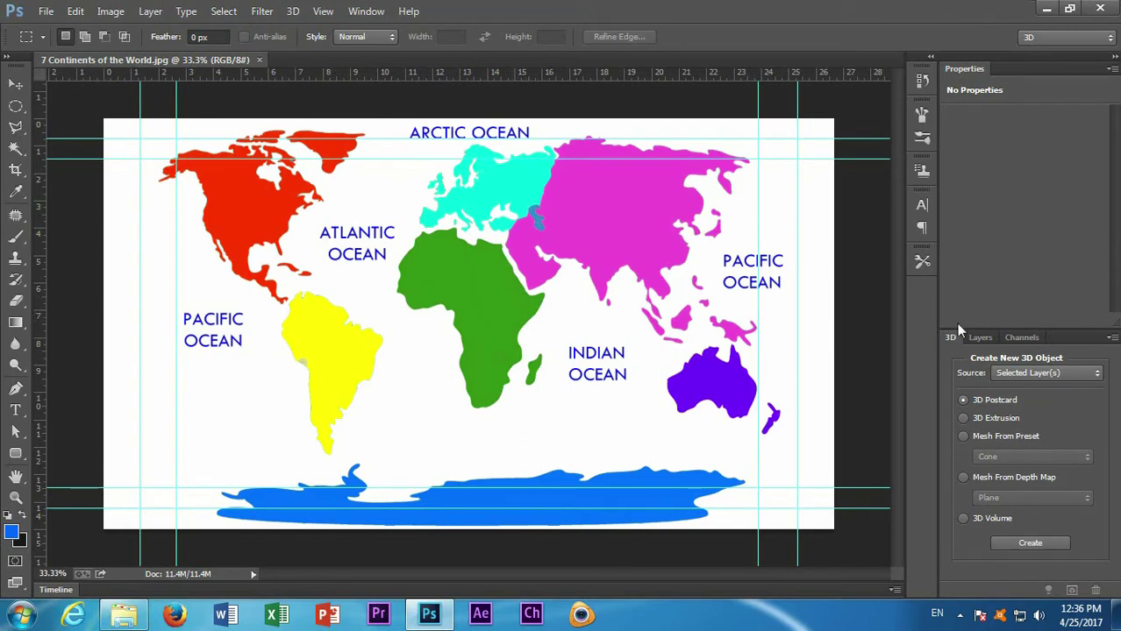
- Convert the Background into Layer 0 and add a new Layer 1 beneath it
click(978, 337)
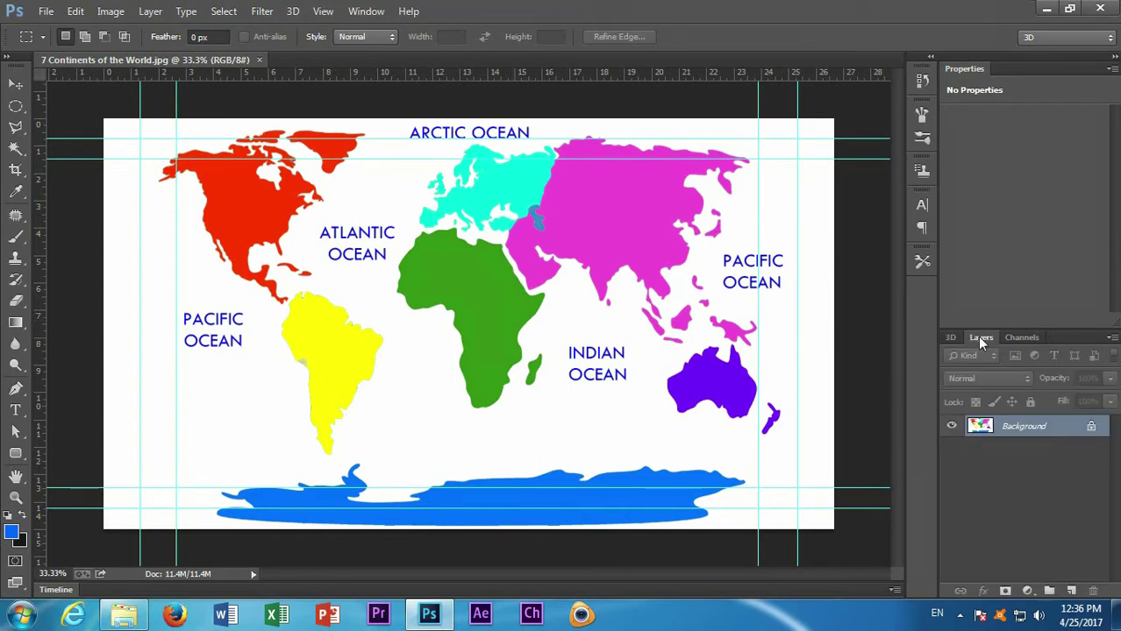
double_click(1064, 427)
click(707, 191)
click(1070, 589)
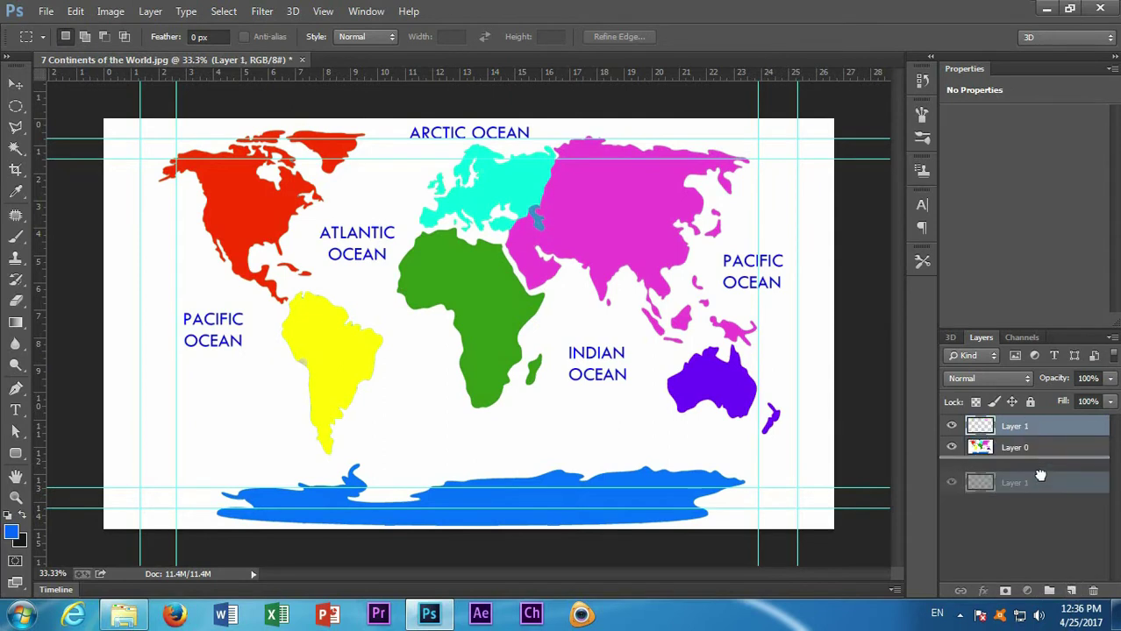
drag(1025, 426, 1021, 458)
- Set the background colour to teal #1e7f83 for Layer 1, then reselect Layer 0
click(21, 542)
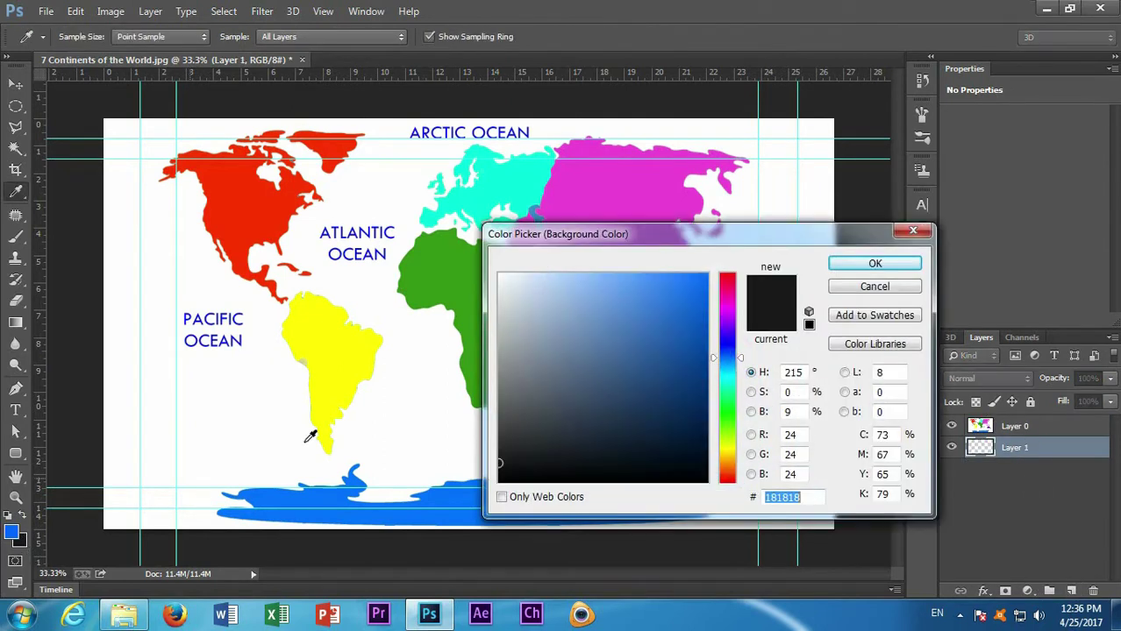
mouse_move(525, 352)
mouse_down()
mouse_move(496, 350)
mouse_move(556, 314)
mouse_move(575, 330)
mouse_up()
mouse_move(737, 362)
mouse_down()
mouse_move(735, 375)
mouse_move(659, 375)
mouse_up()
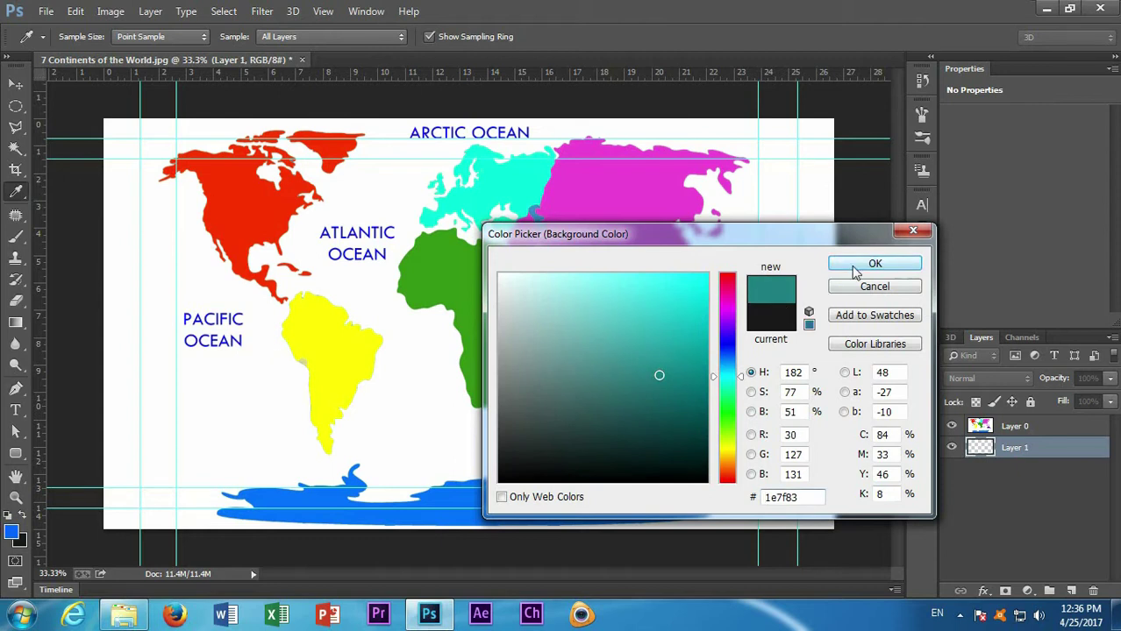
click(875, 263)
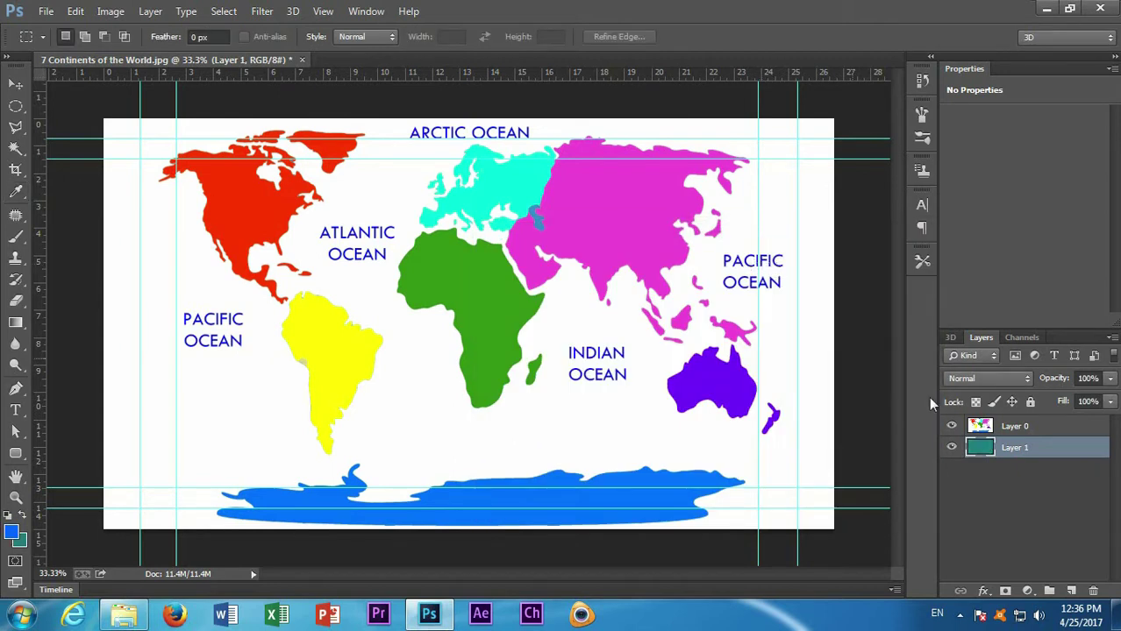
click(1025, 428)
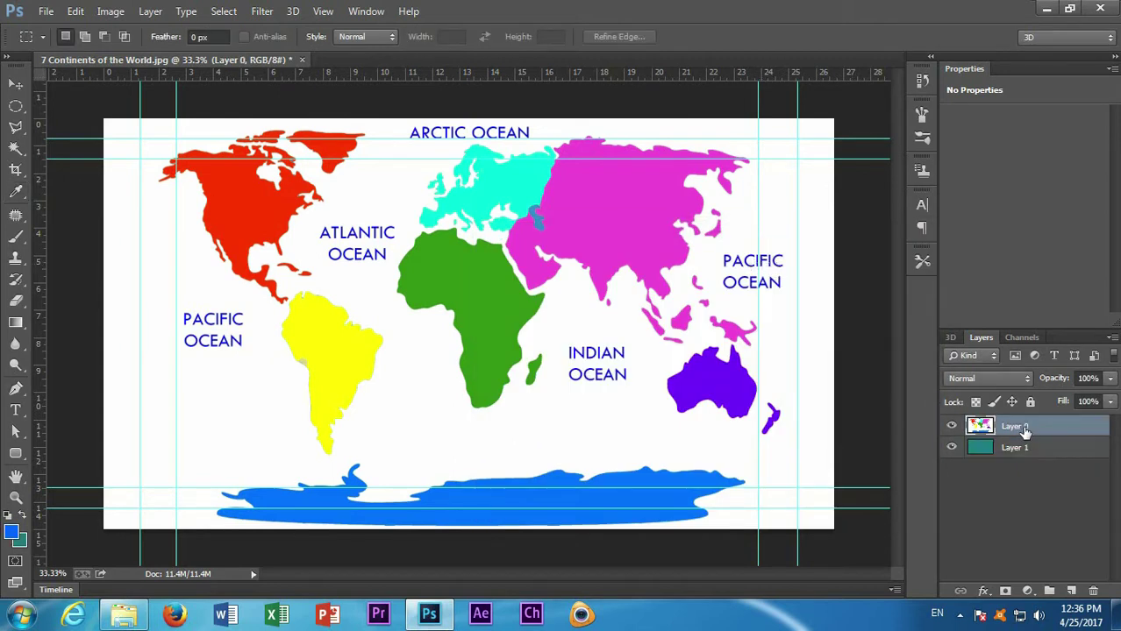
- In Vanishing Point, create a plane spanning the map's four corners
click(262, 12)
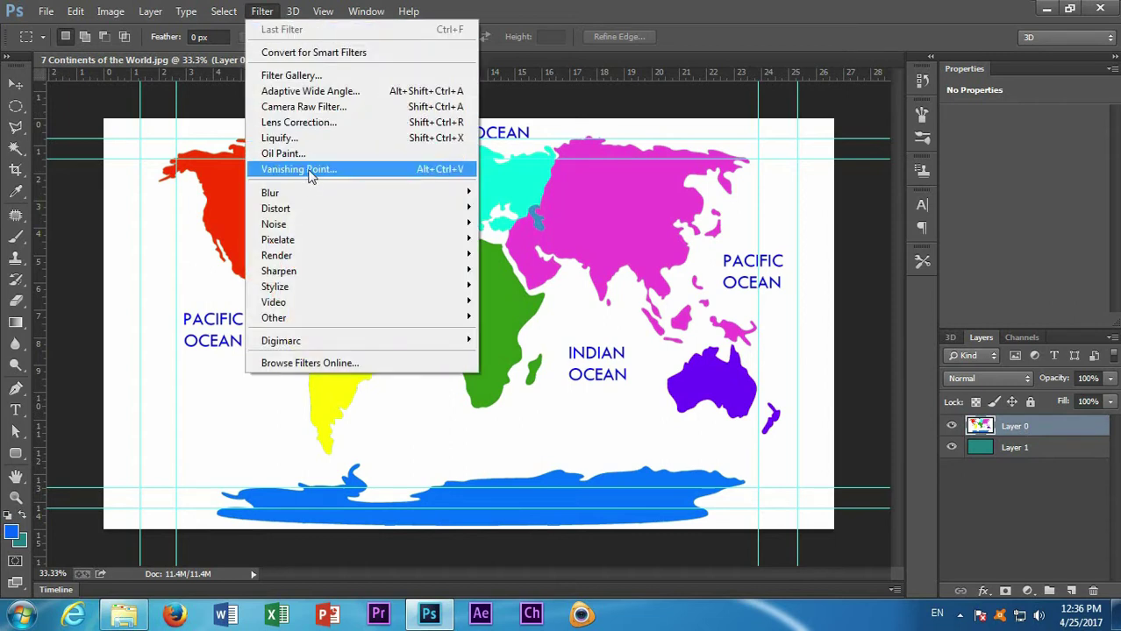
click(298, 169)
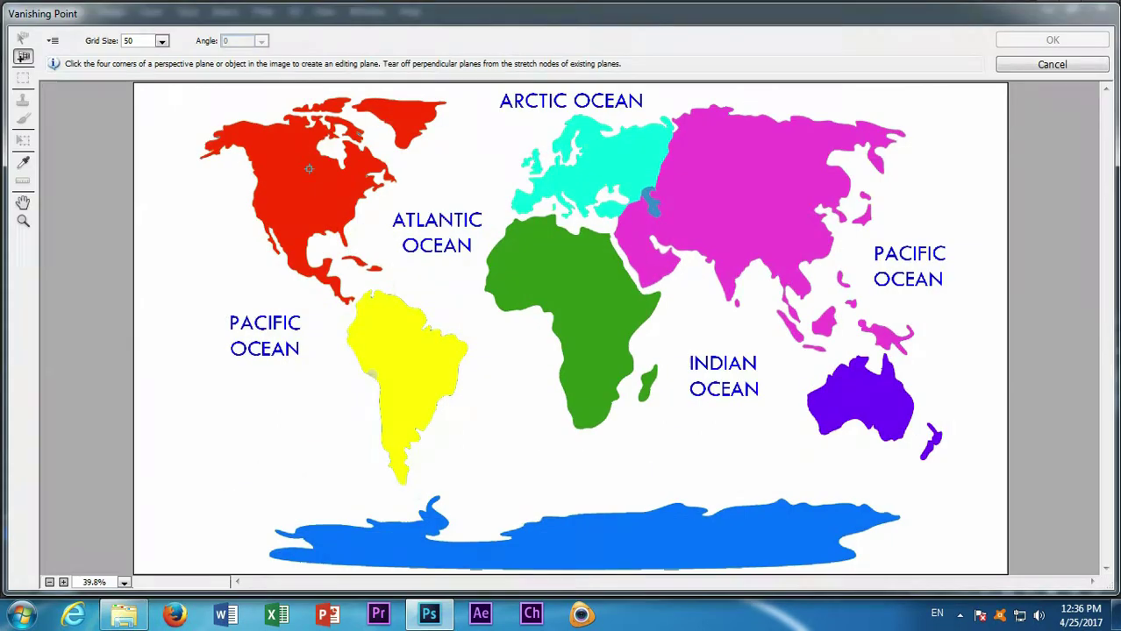
click(131, 84)
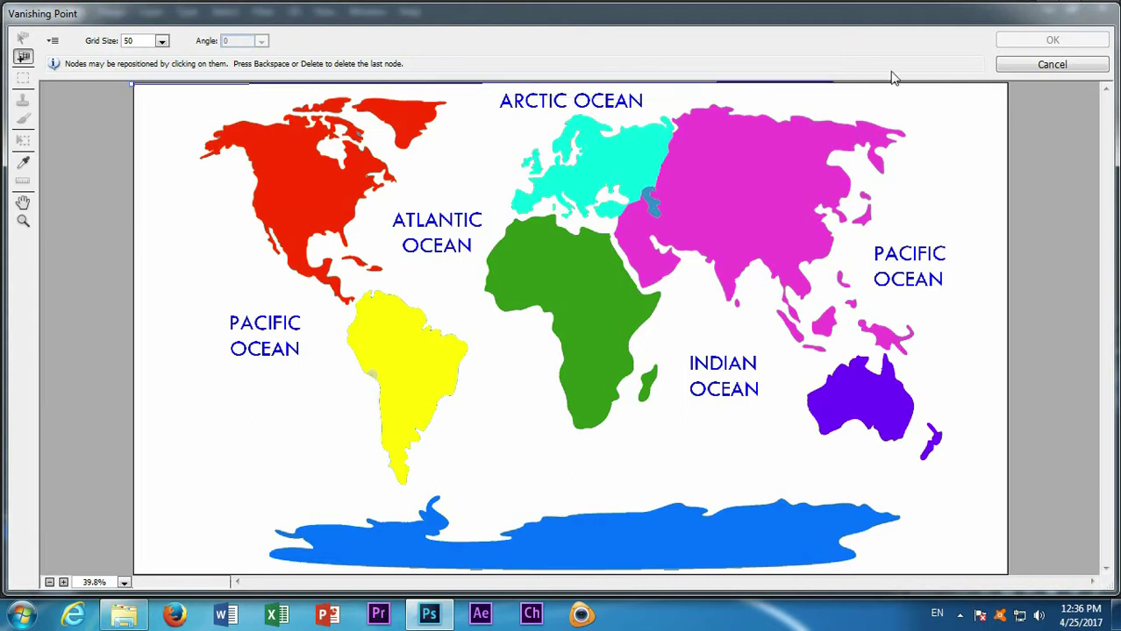
click(1004, 84)
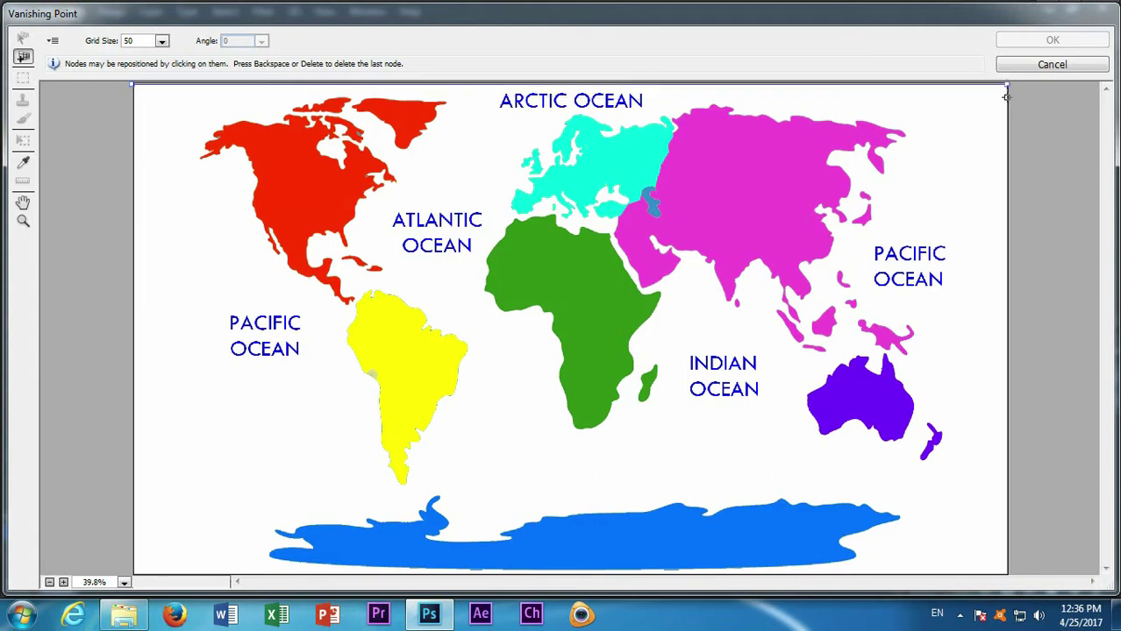
click(1005, 573)
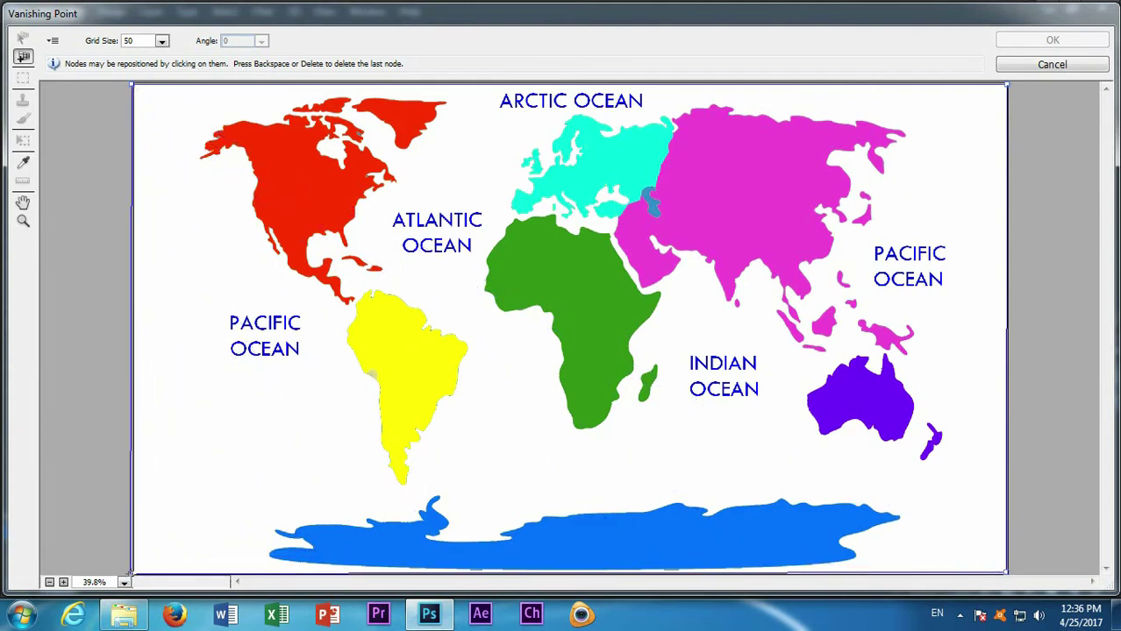
click(131, 572)
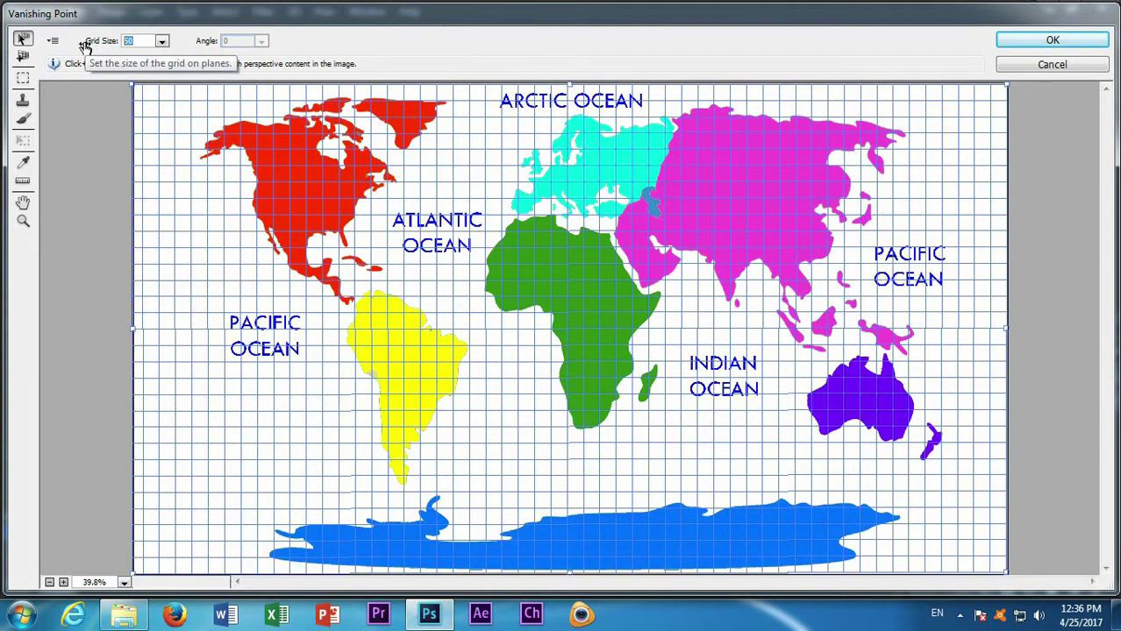
- Set the grid size to 50 and render the grid into the image
text(60)
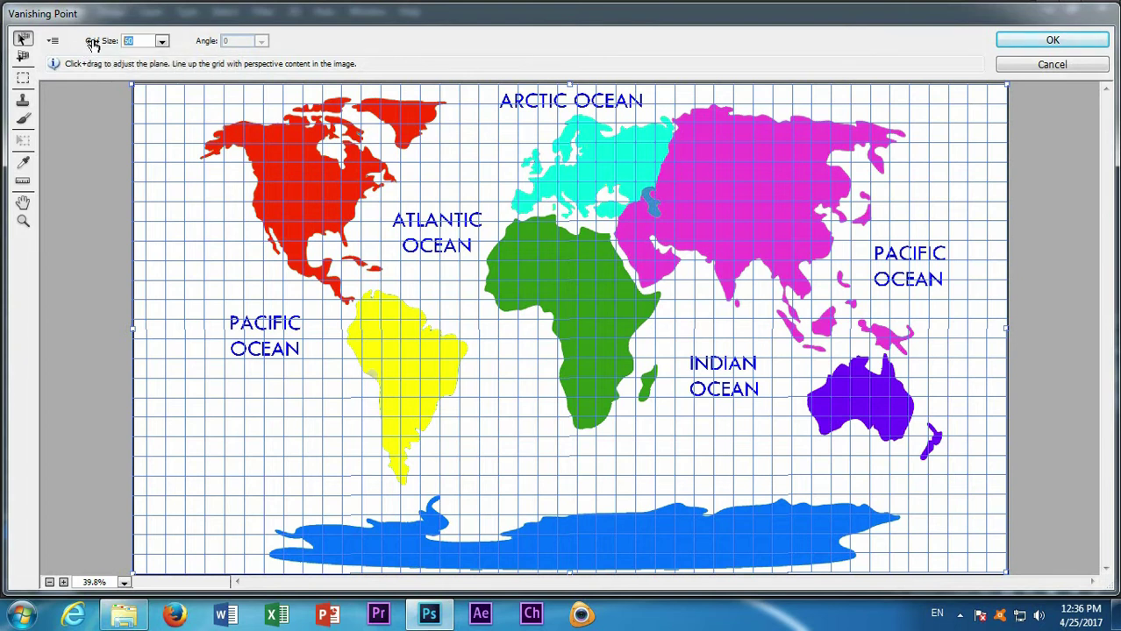
text(50)
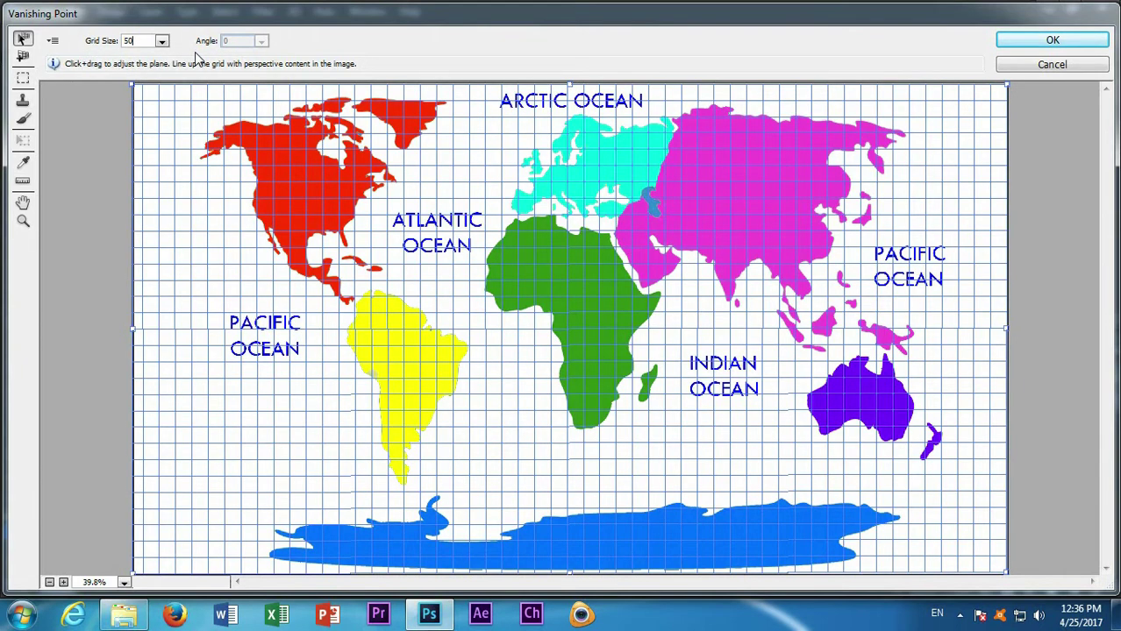
click(53, 42)
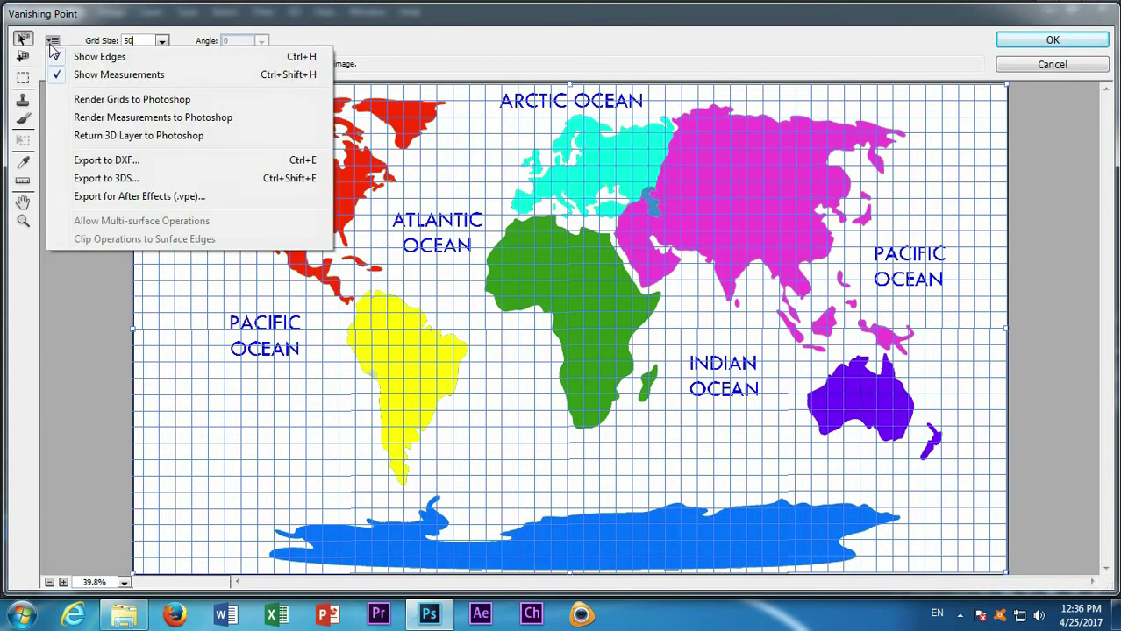
click(71, 99)
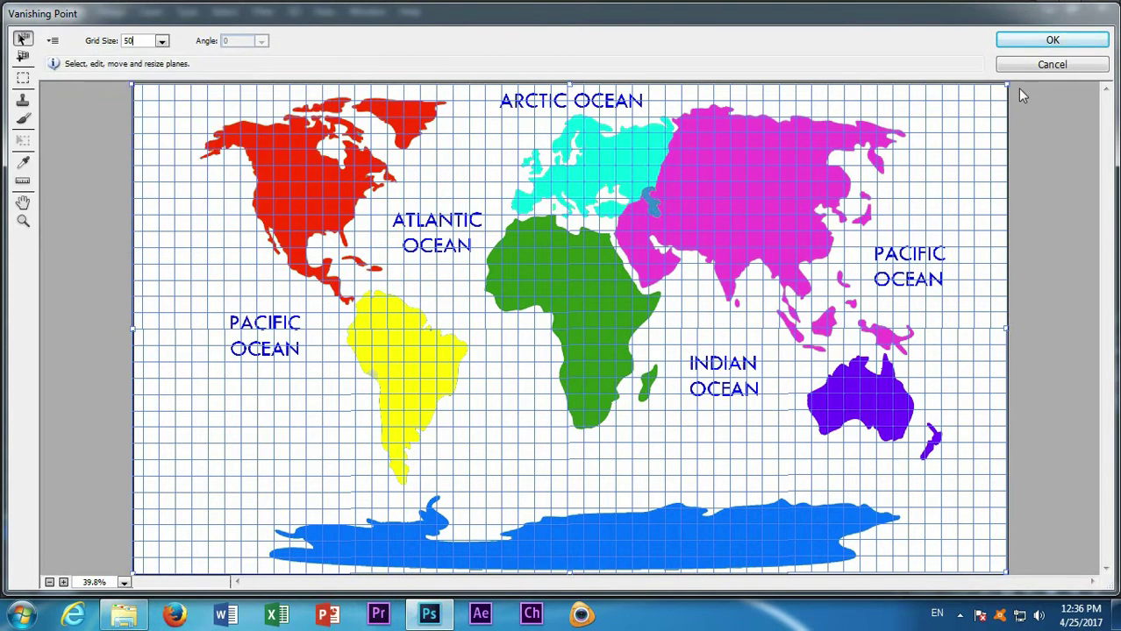
click(1045, 44)
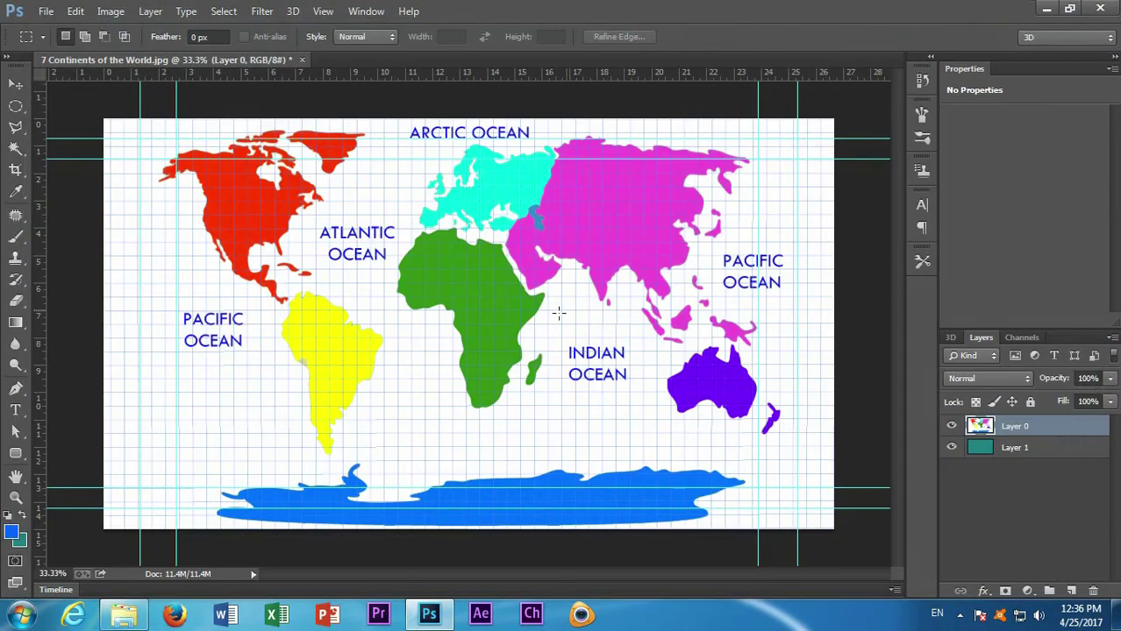
- Check the grid up close, then wrap the map layer onto a 3D Sphere mesh preset
click(480, 306)
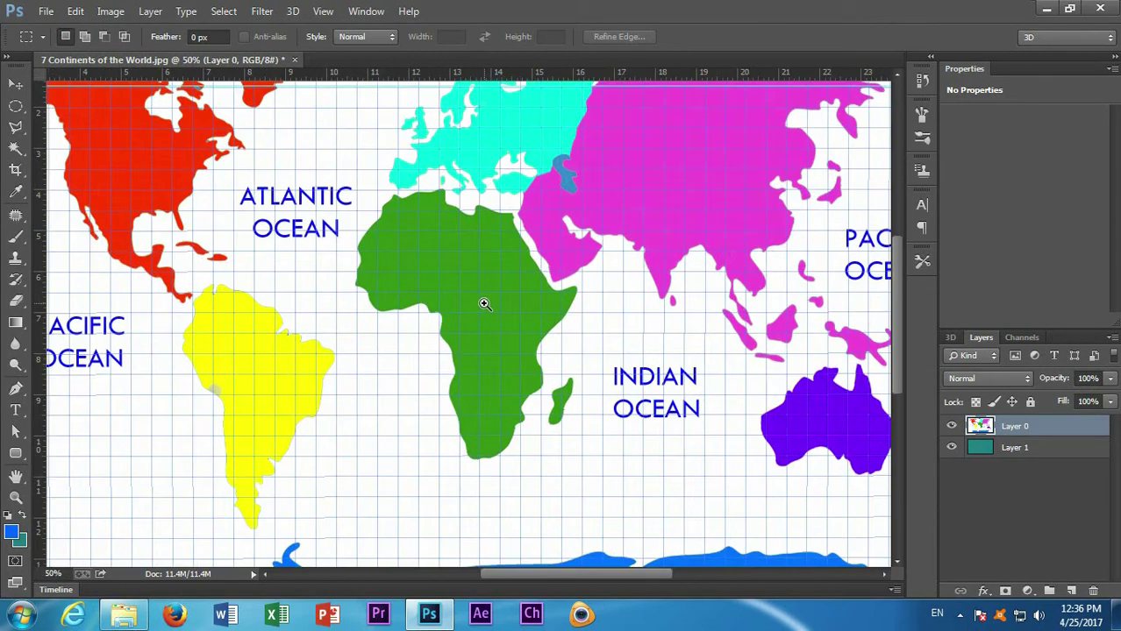
alt+click(484, 304)
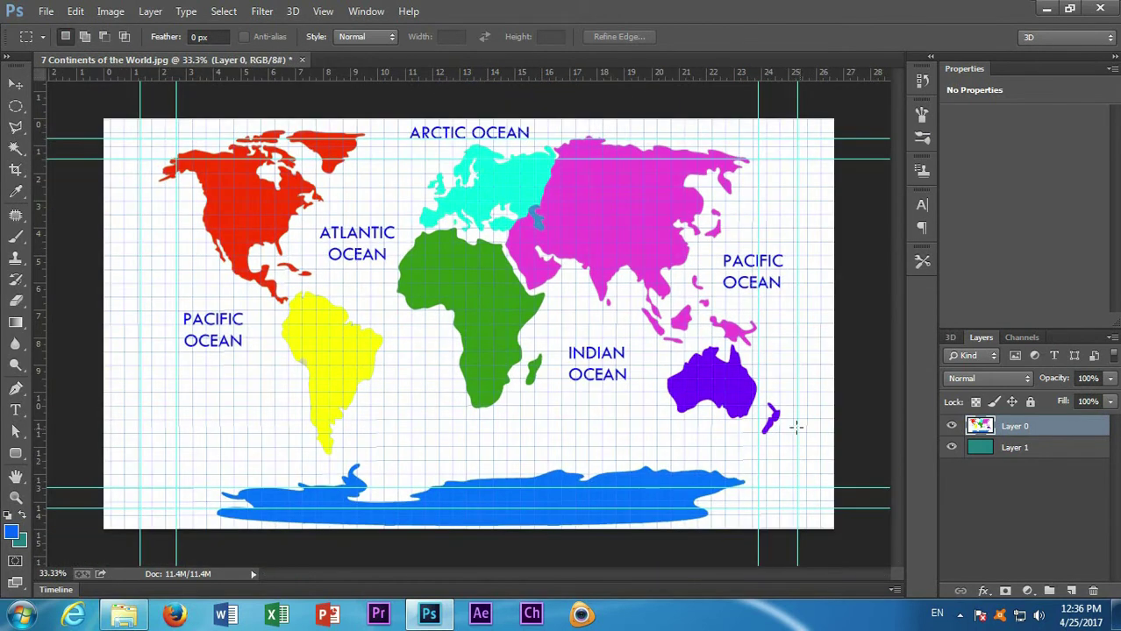
click(295, 12)
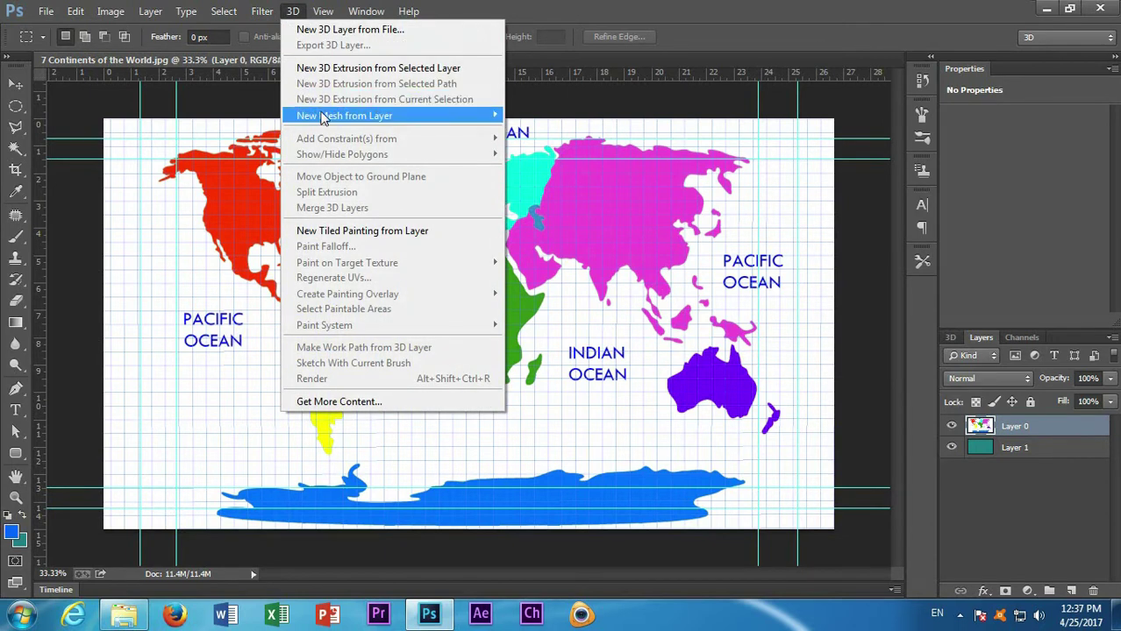
mouse_move(344, 114)
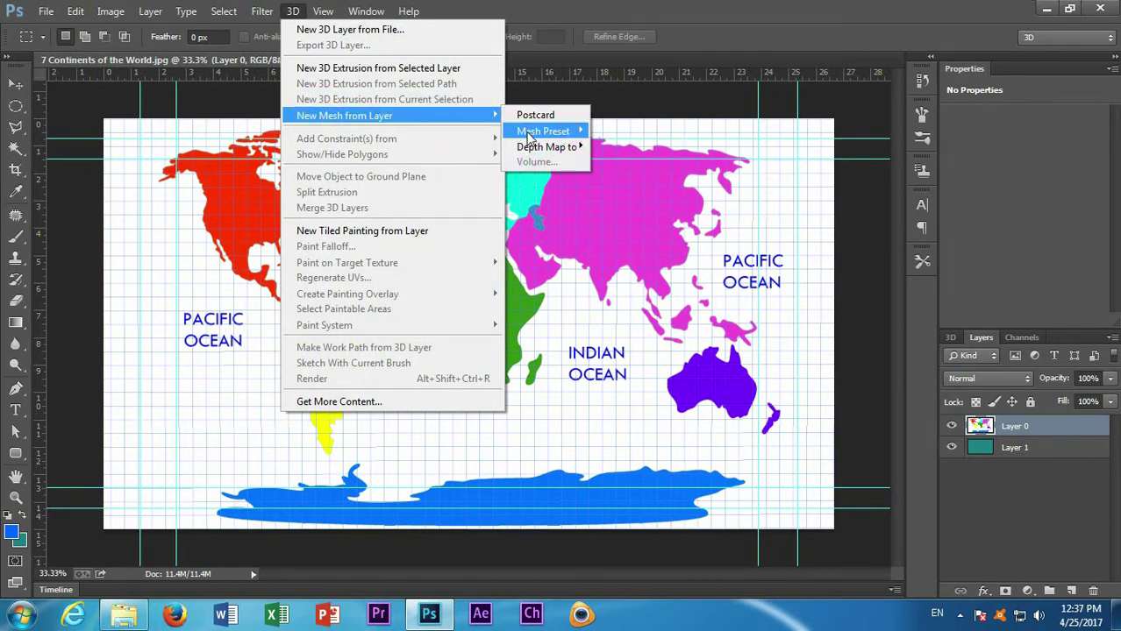
mouse_move(543, 131)
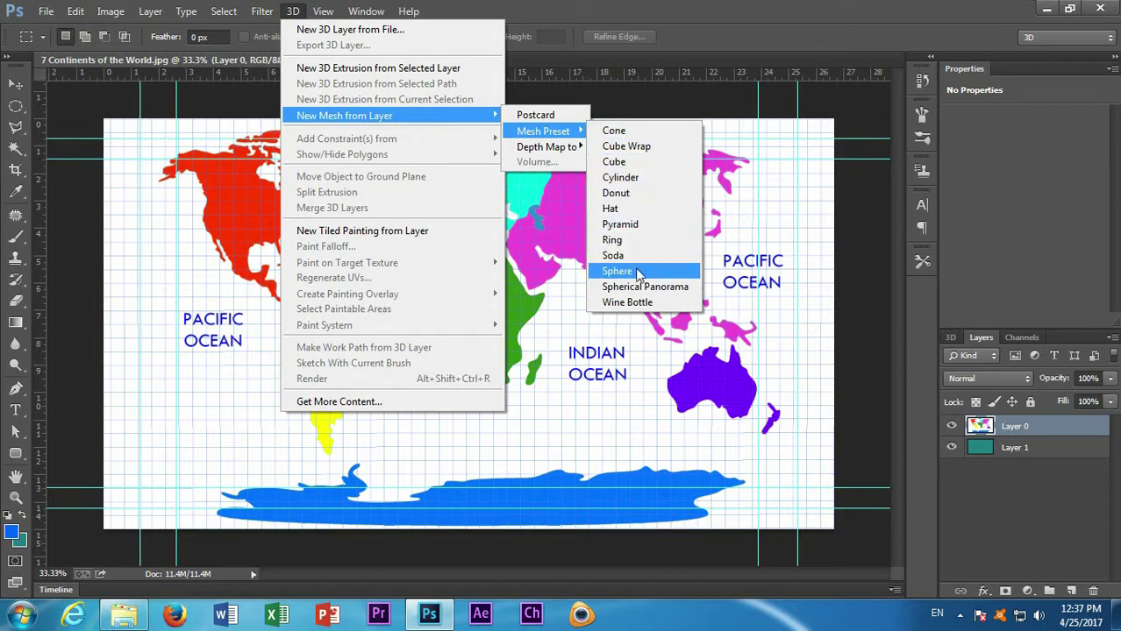
click(625, 271)
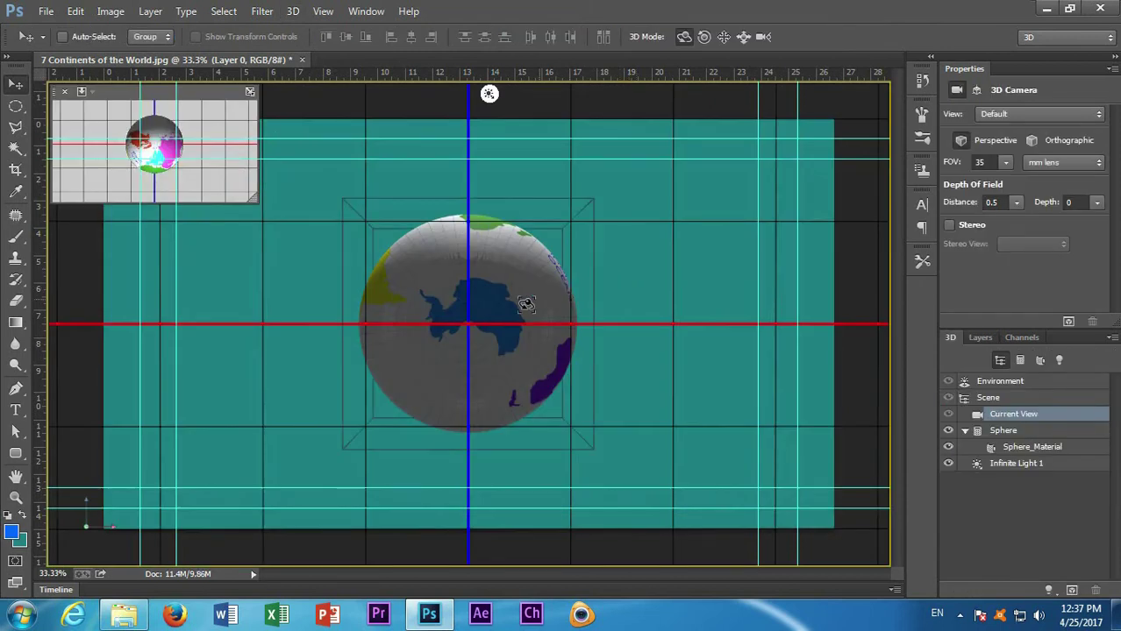
- Enlarge the globe to about 134% and push it slightly back in depth
drag(522, 305, 532, 283)
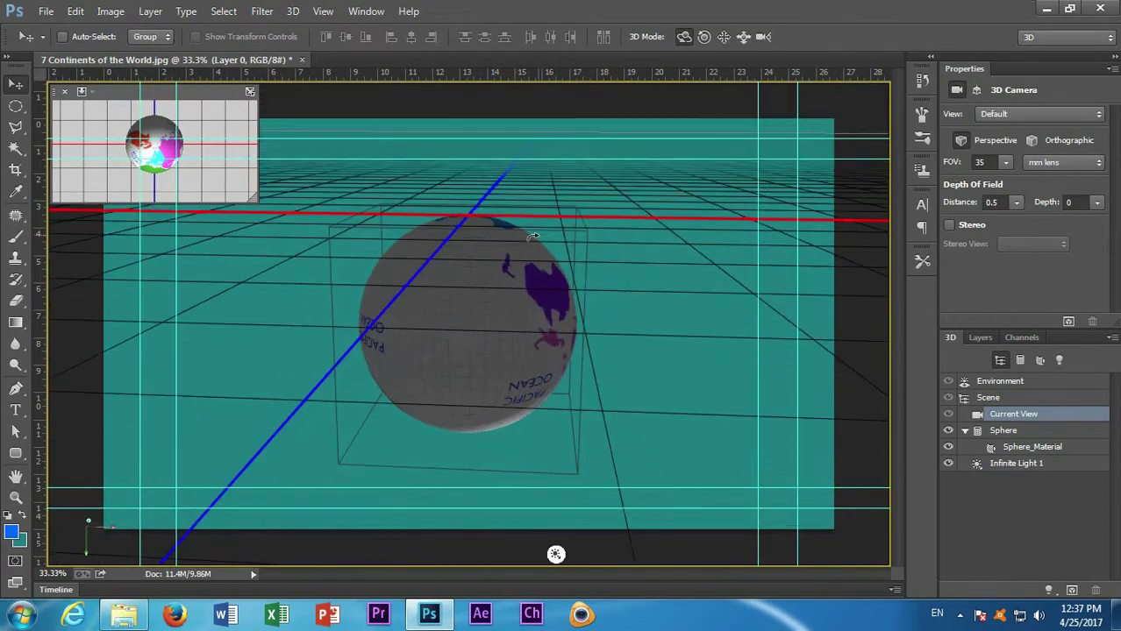
mouse_move(503, 280)
mouse_down()
mouse_move(482, 283)
mouse_move(524, 286)
mouse_move(493, 266)
mouse_up()
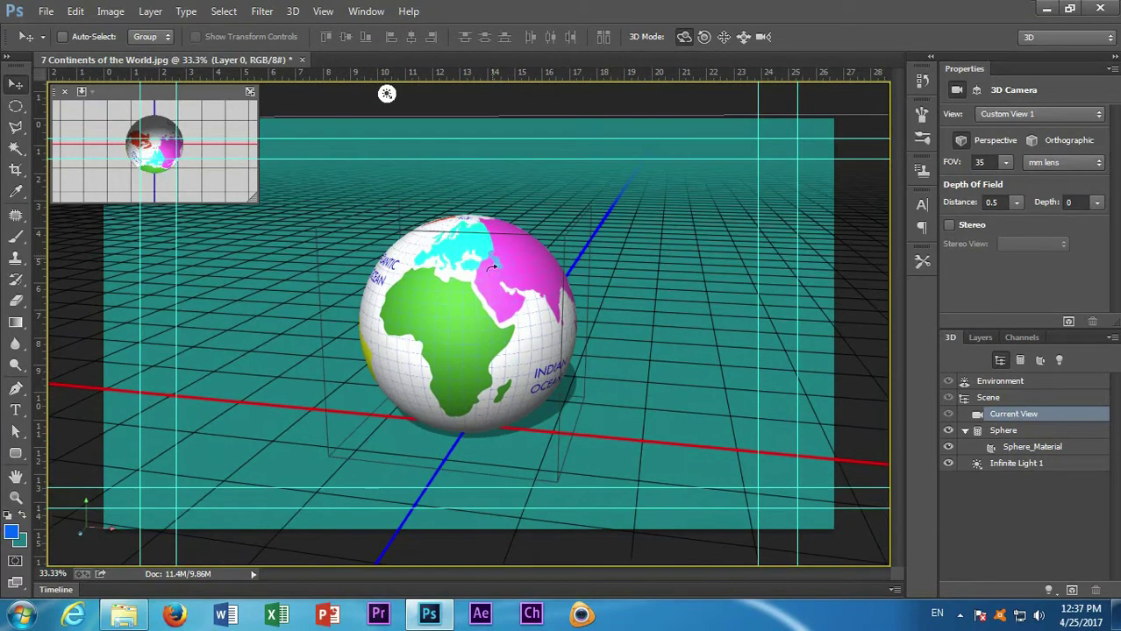
click(514, 319)
mouse_move(521, 328)
mouse_down()
mouse_move(467, 330)
mouse_move(524, 259)
mouse_up()
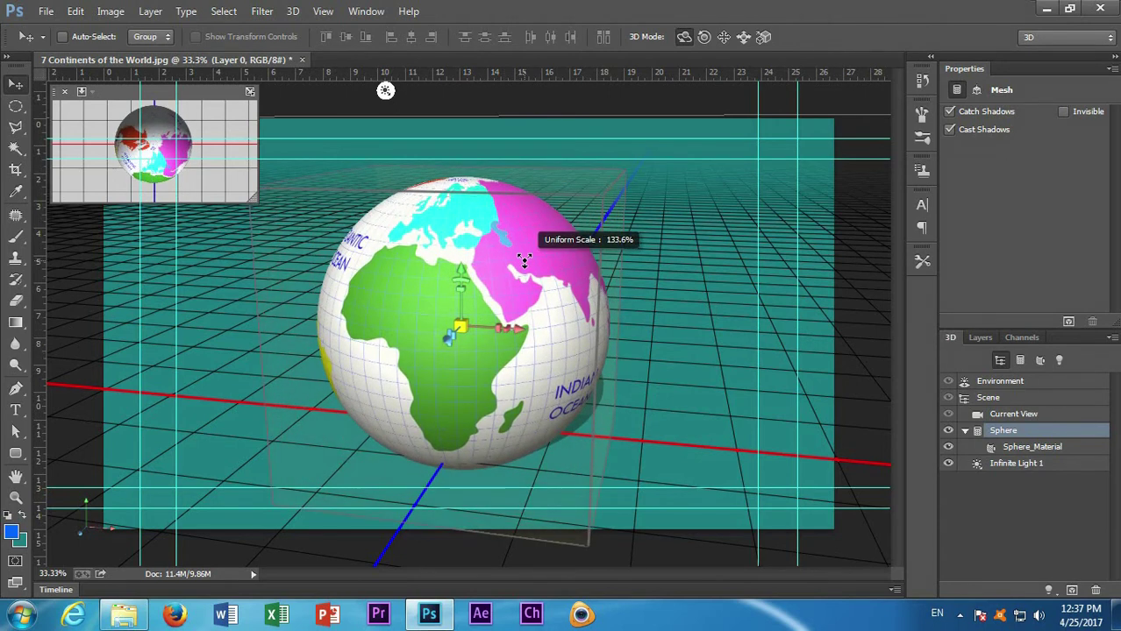
drag(574, 304, 497, 275)
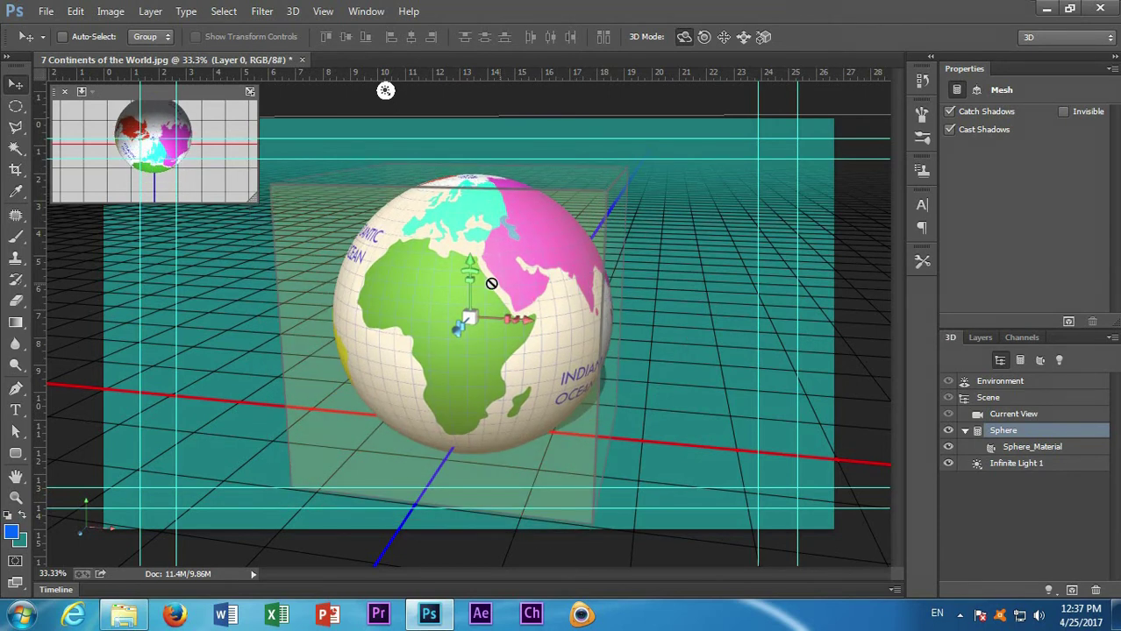
click(695, 271)
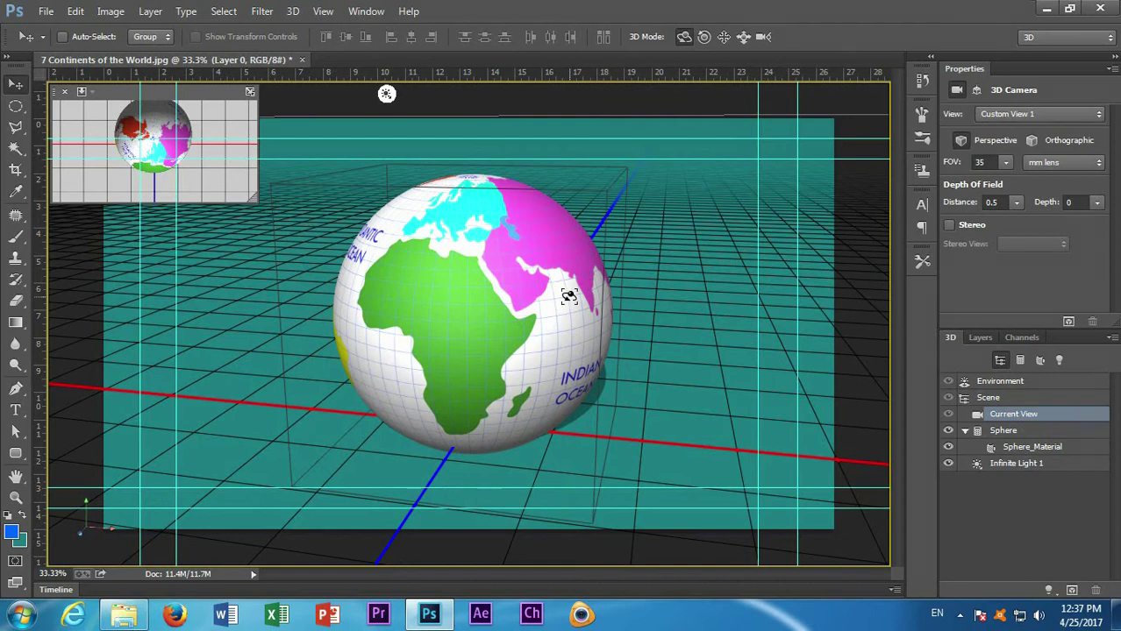
mouse_move(570, 281)
mouse_down()
mouse_move(676, 300)
mouse_move(520, 309)
mouse_up()
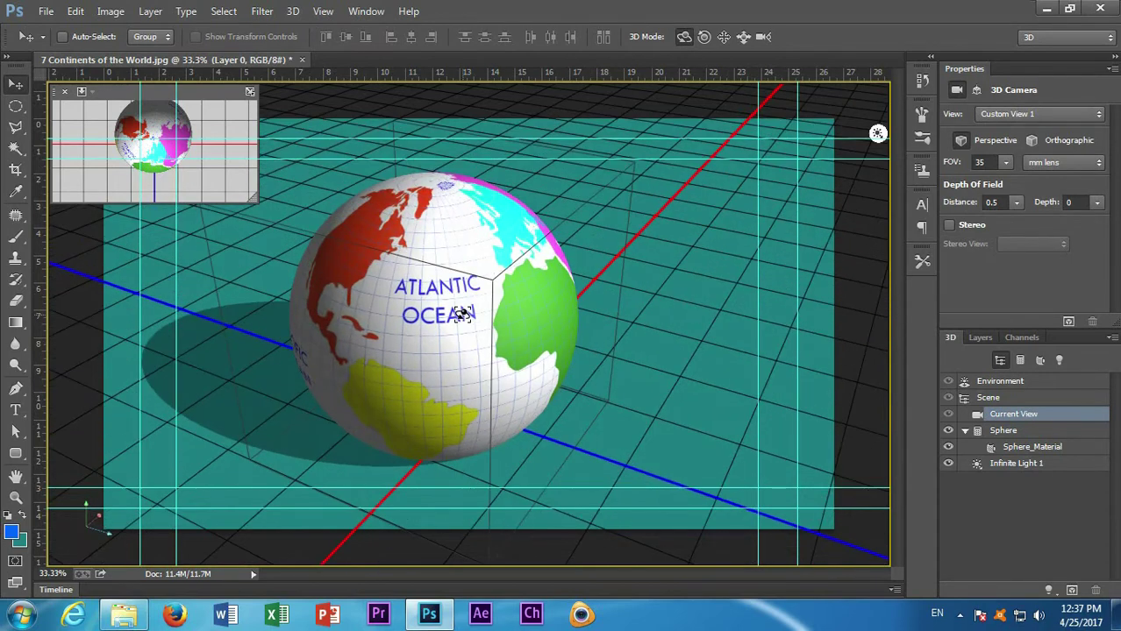
- Move the globe closer to the camera and raise it higher in the scene
drag(450, 325, 526, 327)
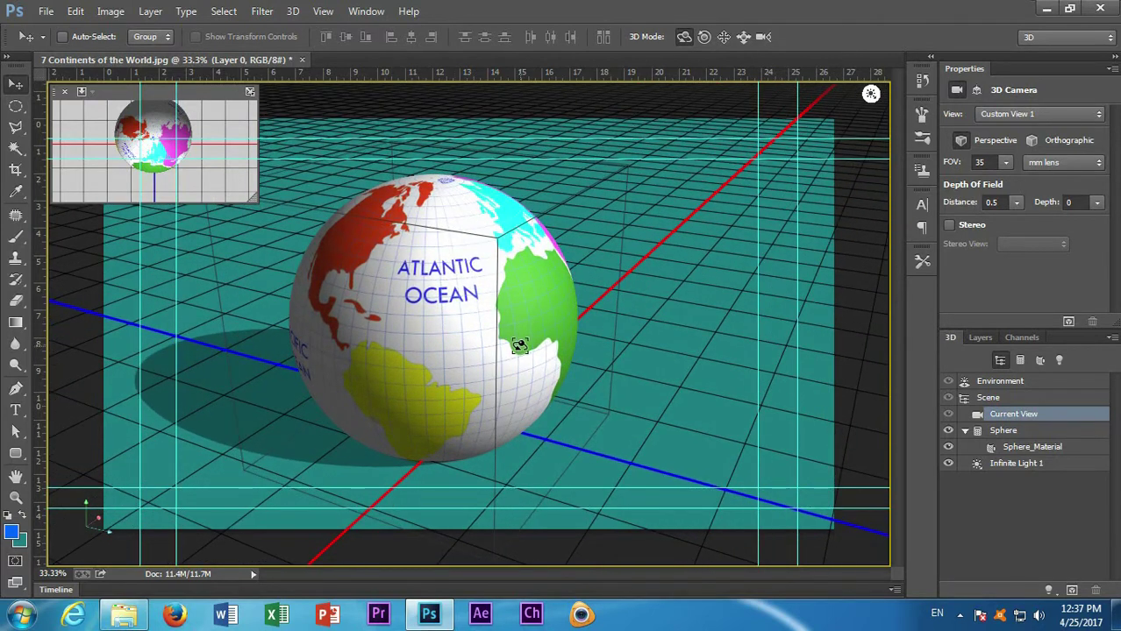
click(519, 346)
drag(484, 331, 522, 335)
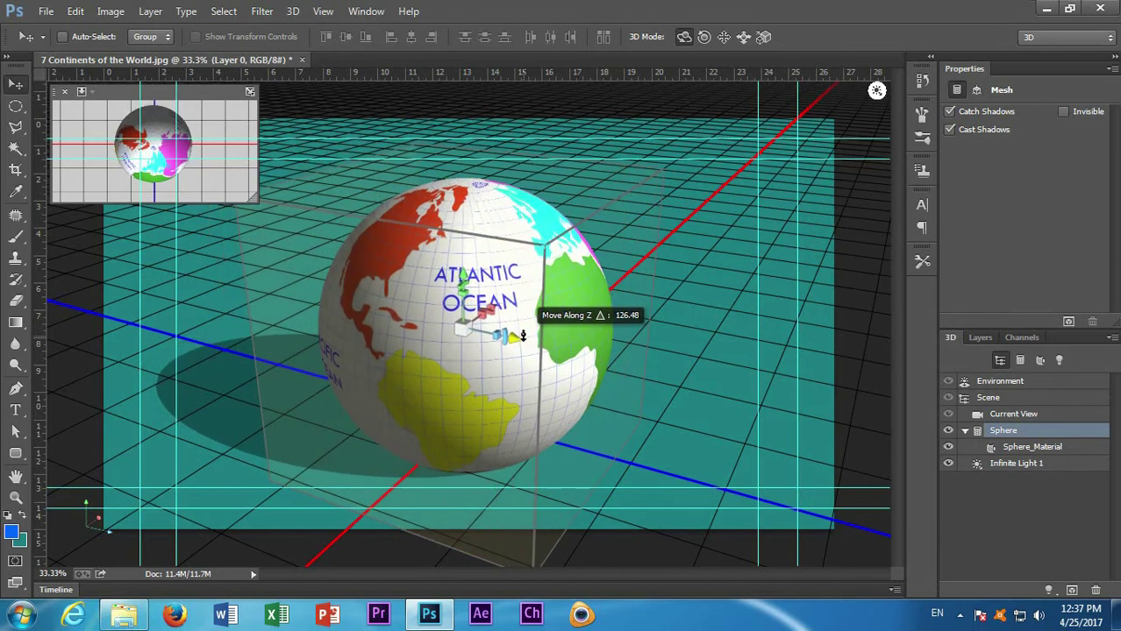
drag(462, 271, 471, 260)
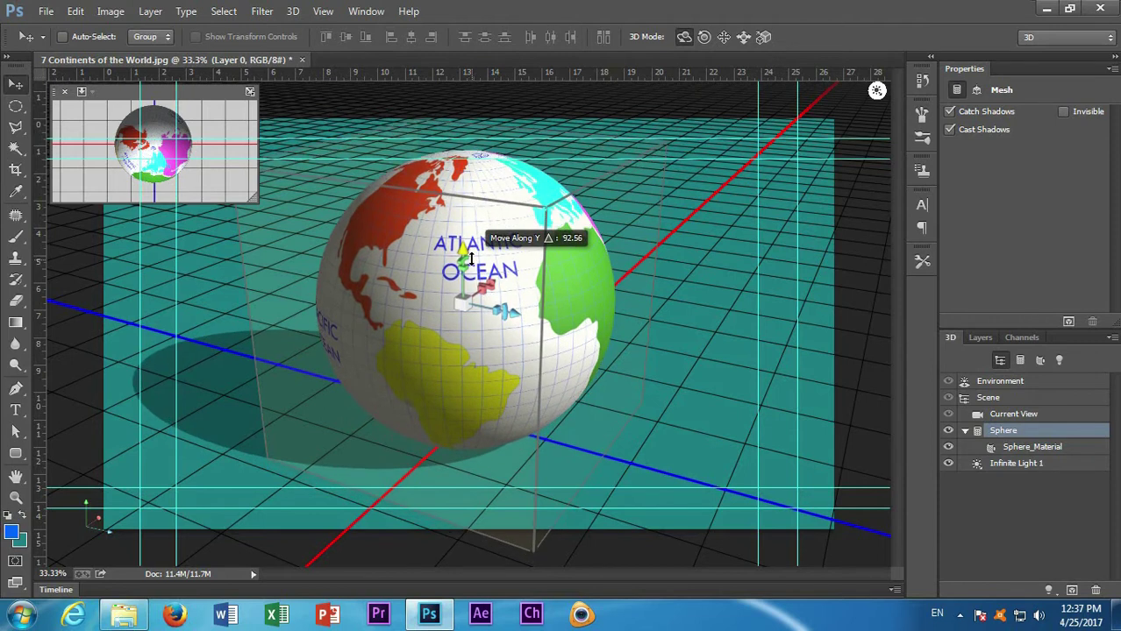
- Orbit the camera around the globe until the Atlantic Ocean faces forward
mouse_move(703, 315)
mouse_down()
mouse_move(601, 300)
mouse_move(509, 311)
mouse_move(571, 324)
mouse_move(526, 355)
mouse_move(584, 314)
mouse_up()
drag(454, 329, 567, 335)
drag(444, 343, 556, 321)
drag(419, 322, 616, 323)
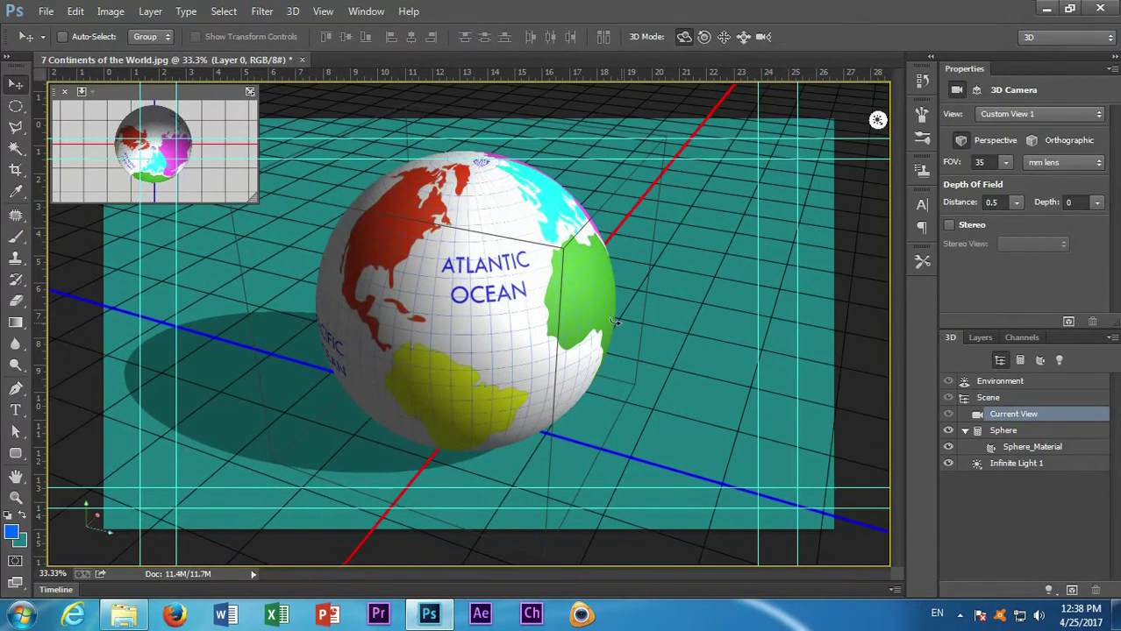
- Choose JPEG in Save As and decline overwriting the original map image
click(45, 11)
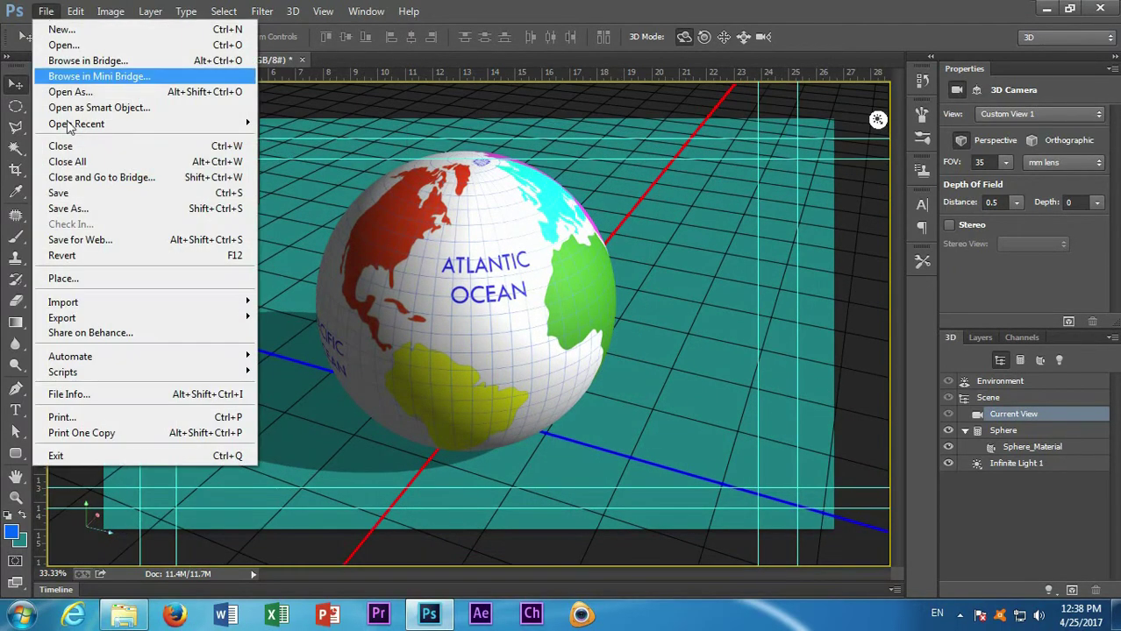
click(113, 208)
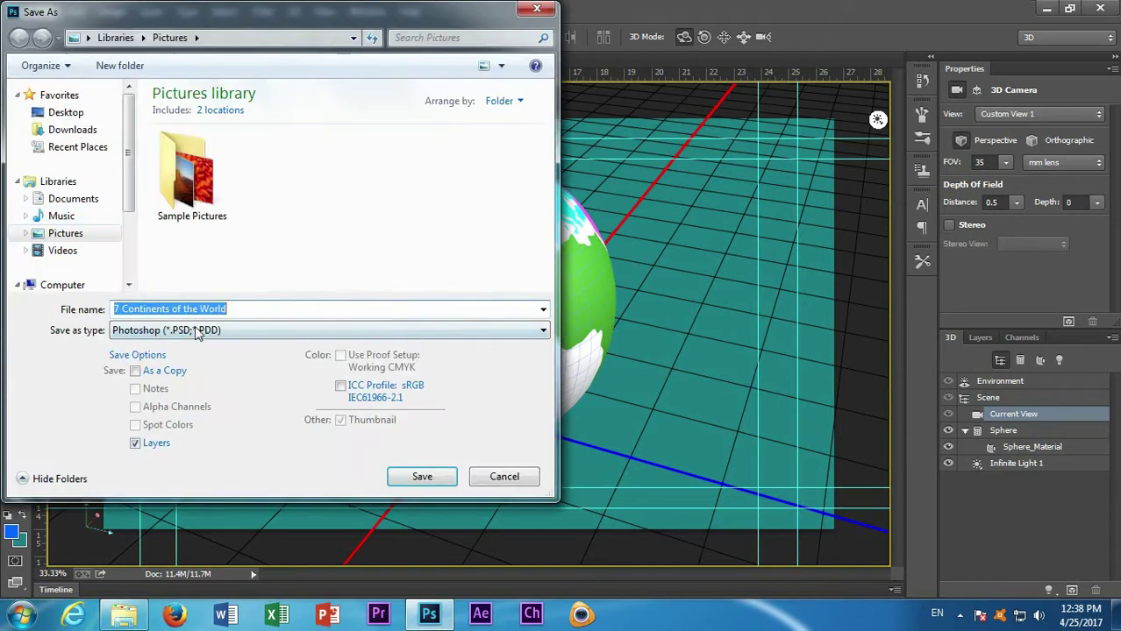
click(197, 332)
click(192, 460)
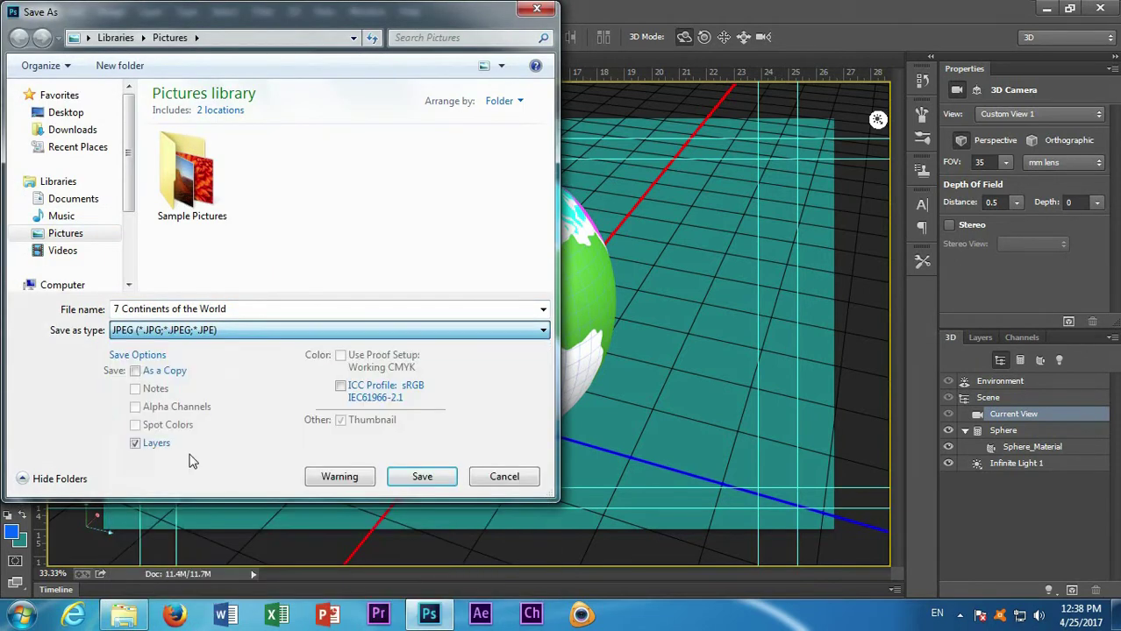
click(416, 477)
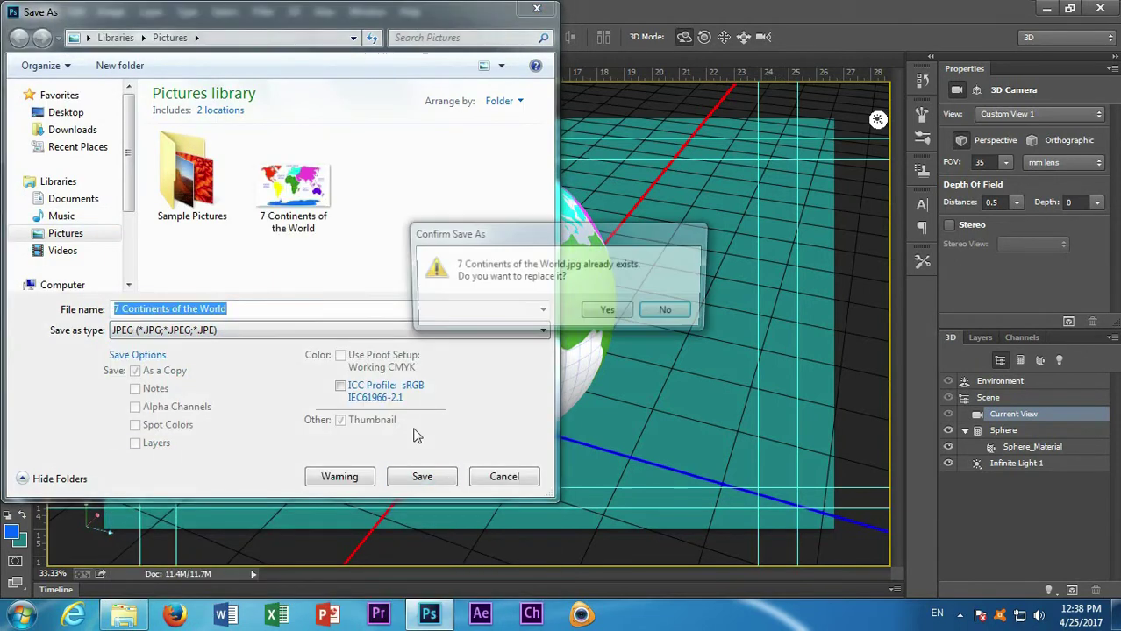
click(668, 313)
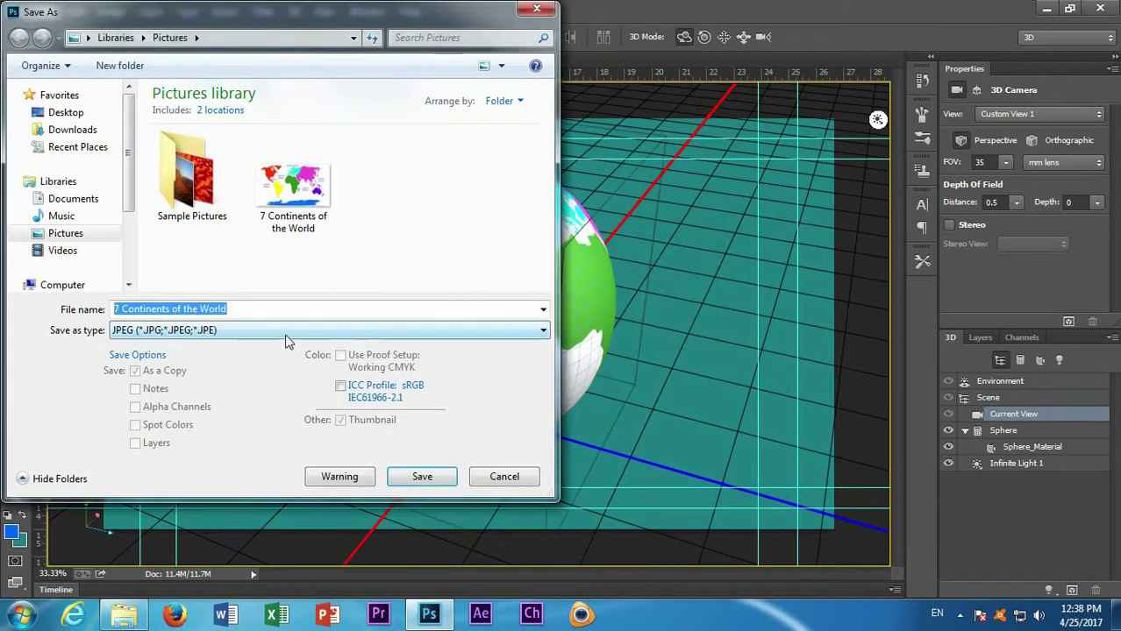
- Save the JPEG as Globe at maximum quality
click(257, 309)
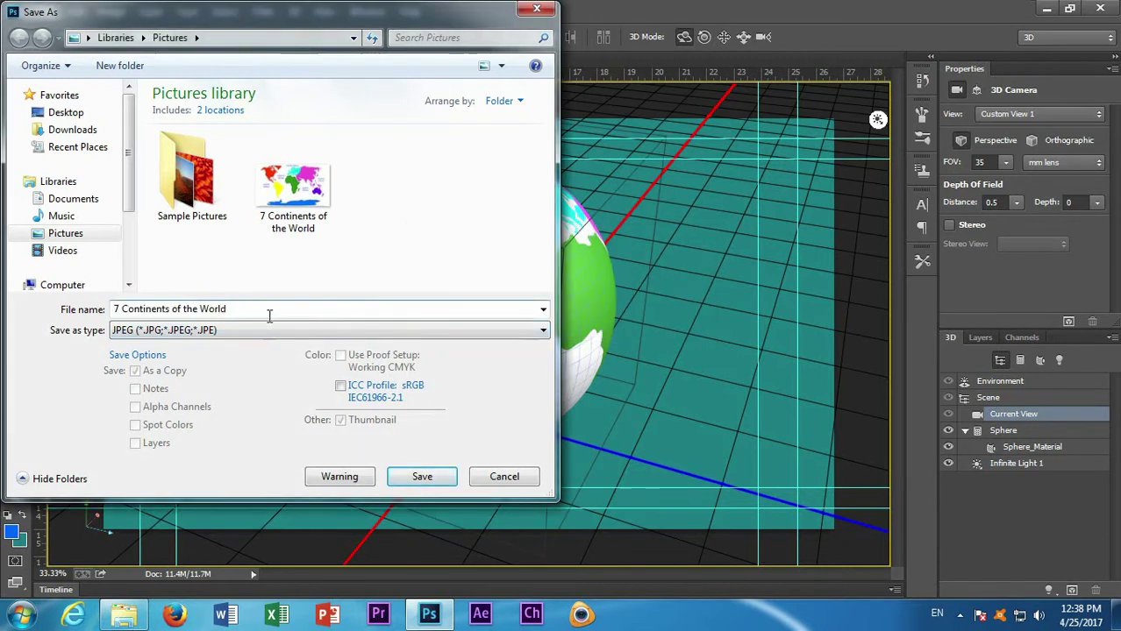
drag(269, 313, 75, 309)
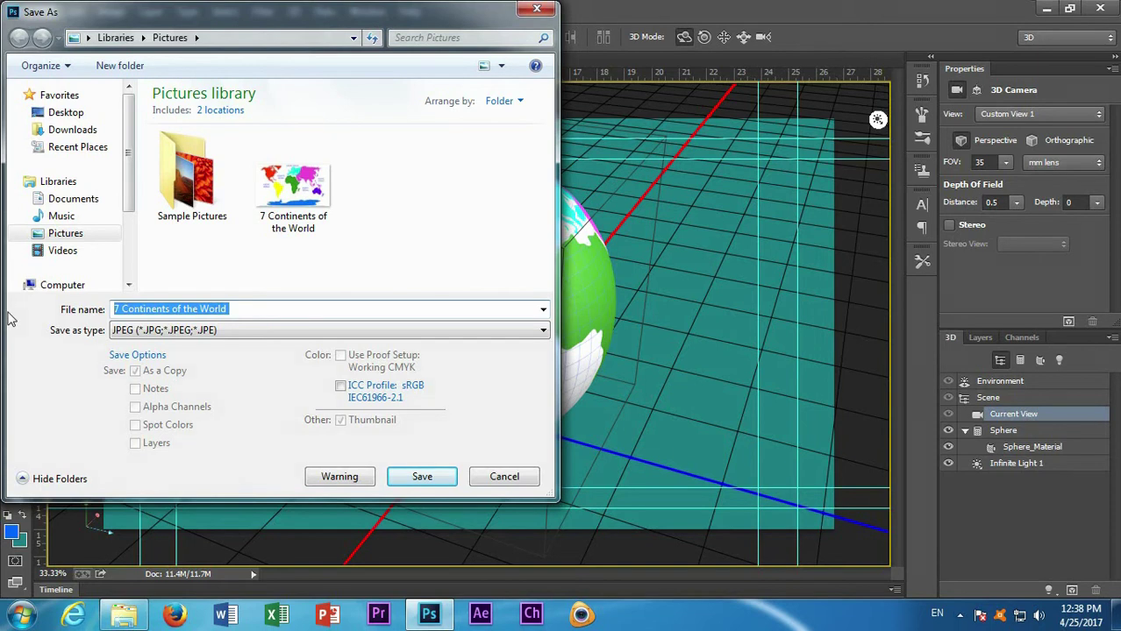
text(Globe)
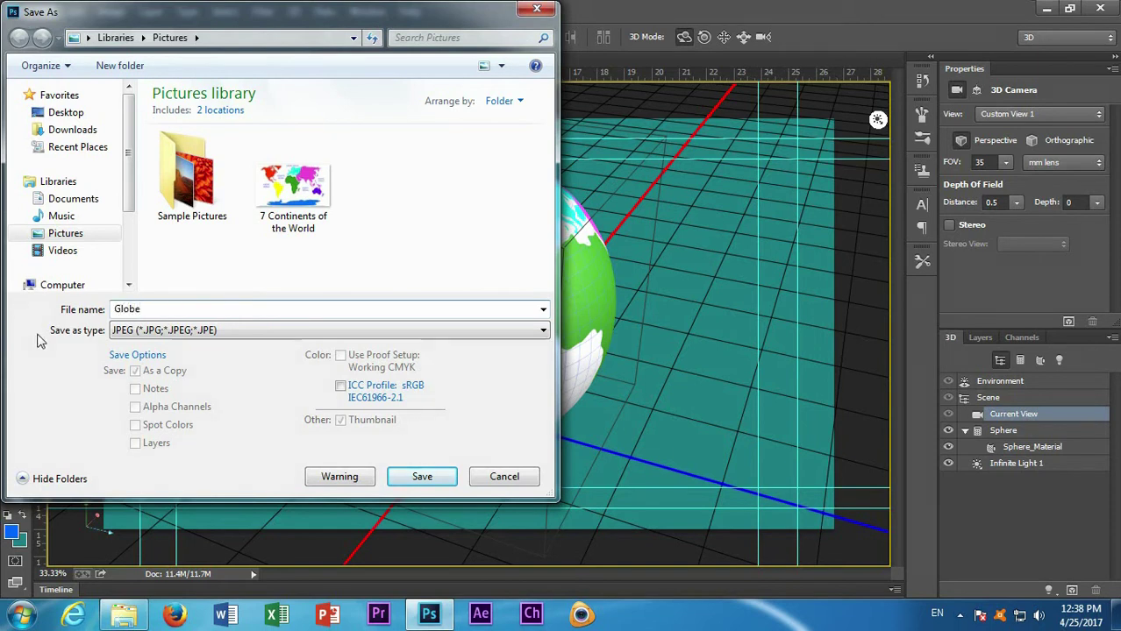
click(442, 480)
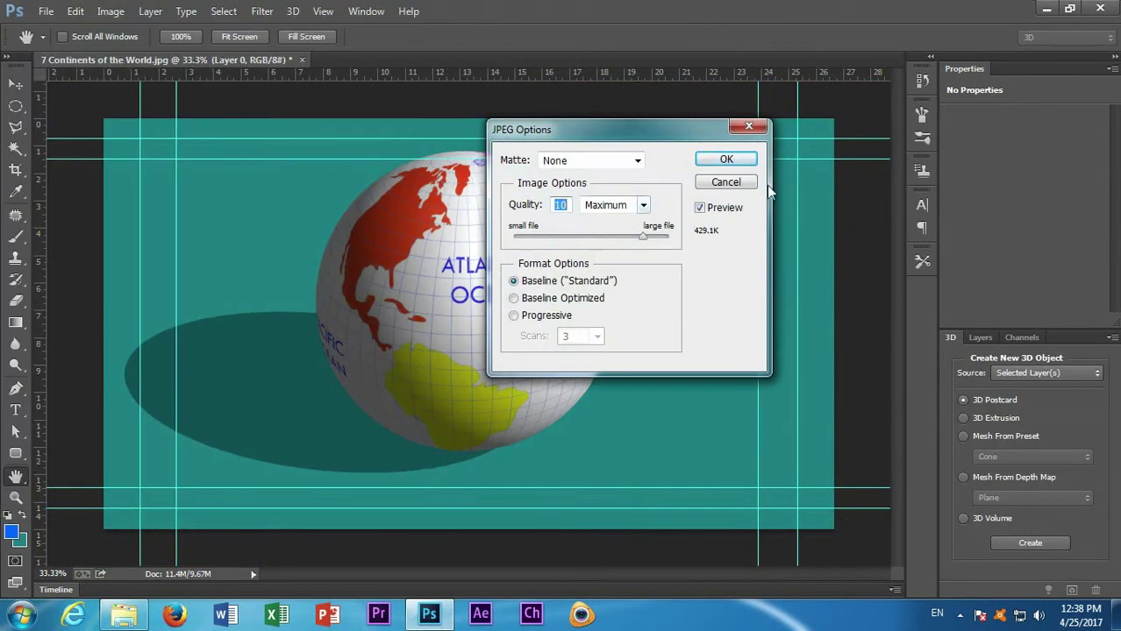
click(728, 159)
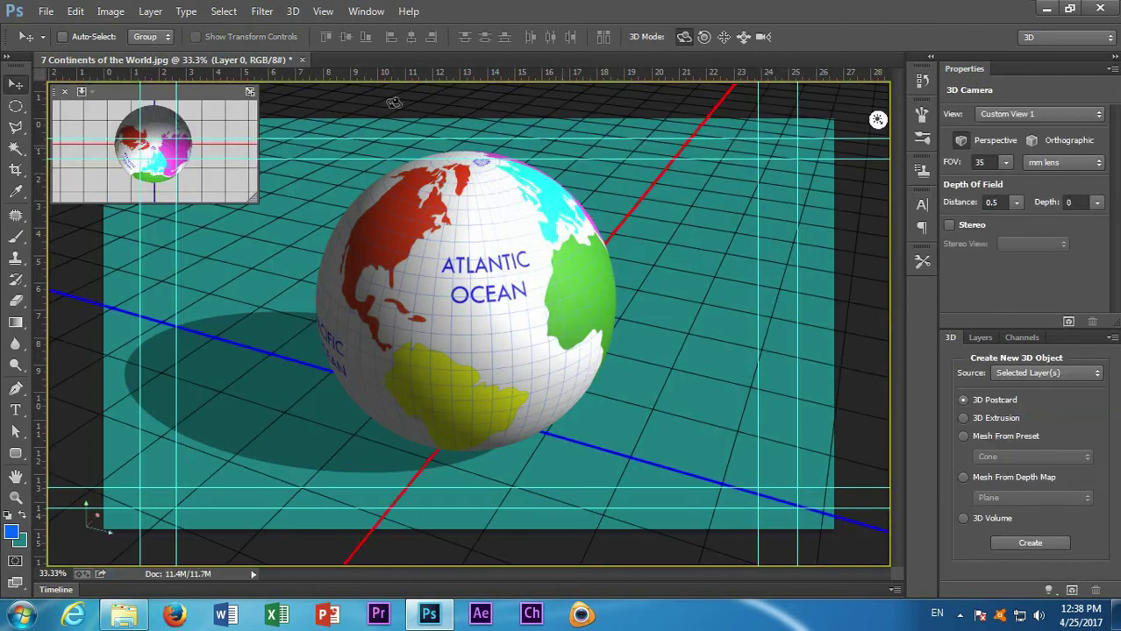
click(46, 11)
- Save a layered Photoshop PSD copy named Globe
click(68, 209)
drag(230, 309, 53, 321)
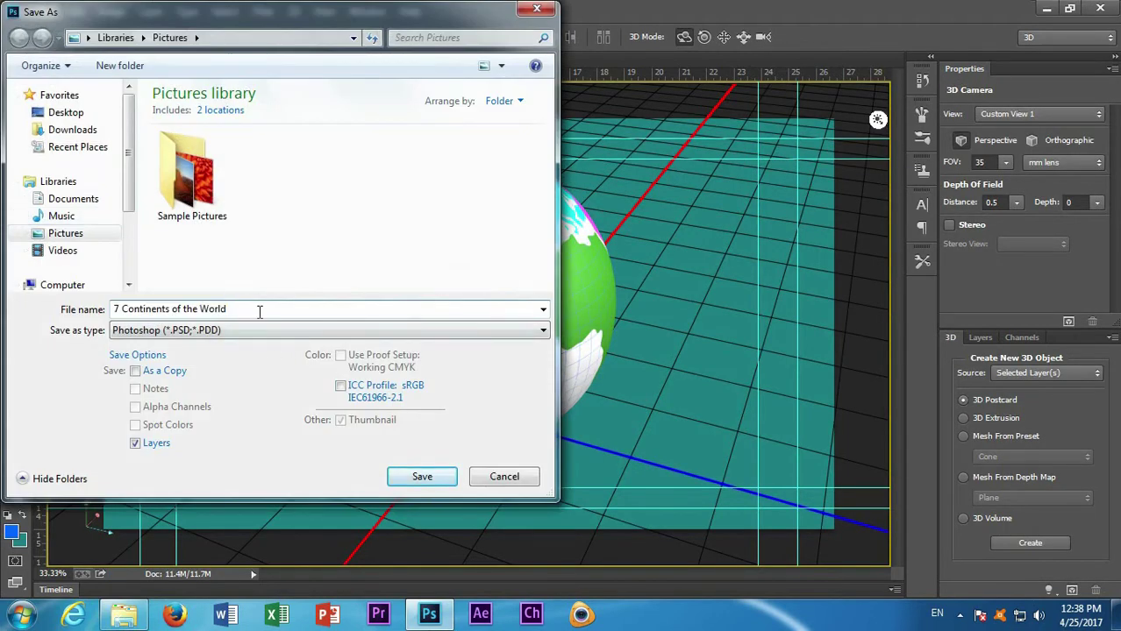
text(Globe)
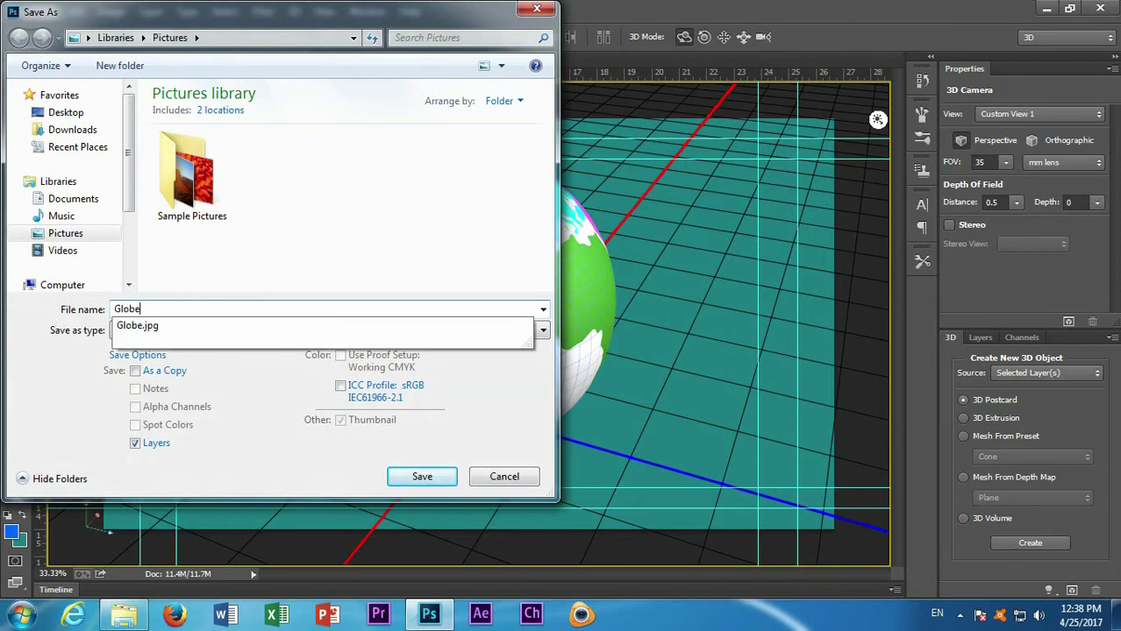
key(Return)
key(Return)
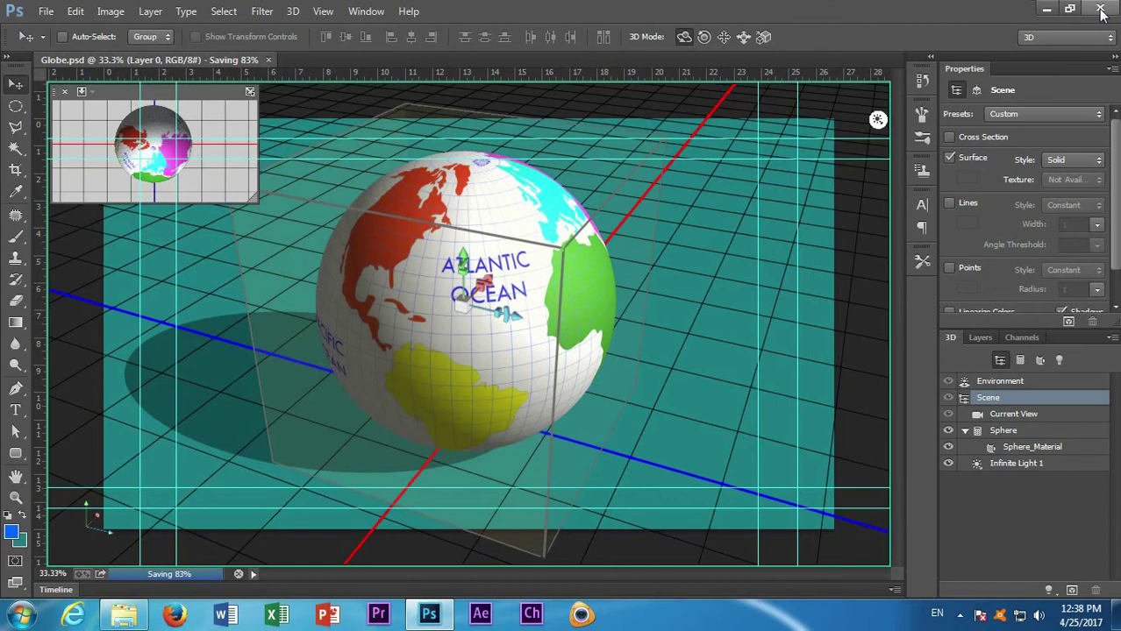
click(124, 615)
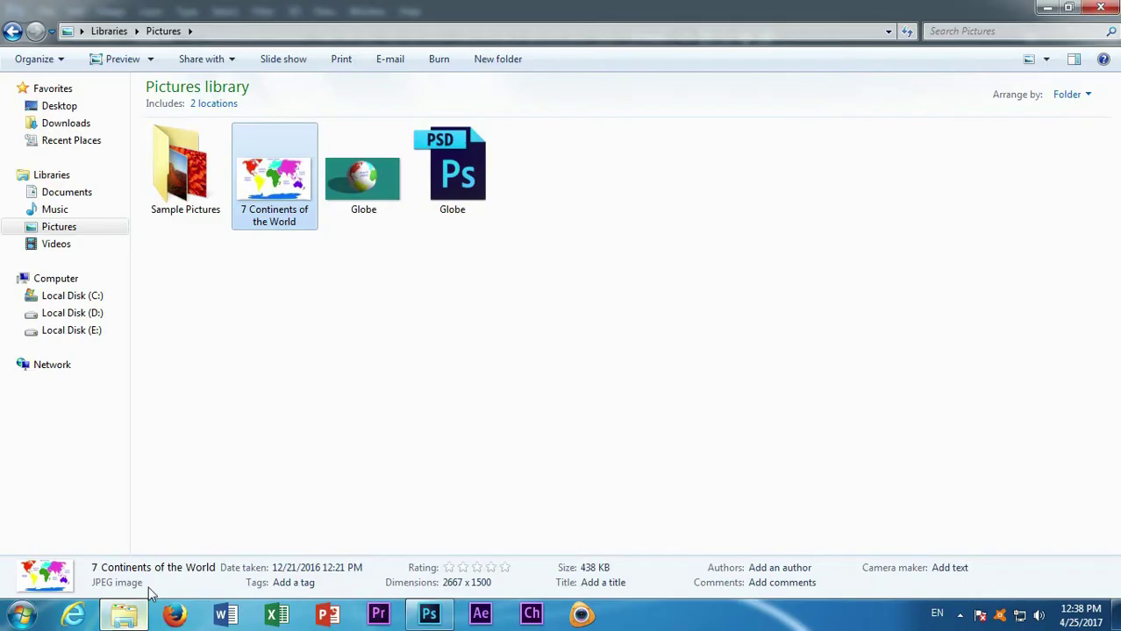
- Preview Globe.jpg from the Pictures library
click(363, 194)
right_click(363, 194)
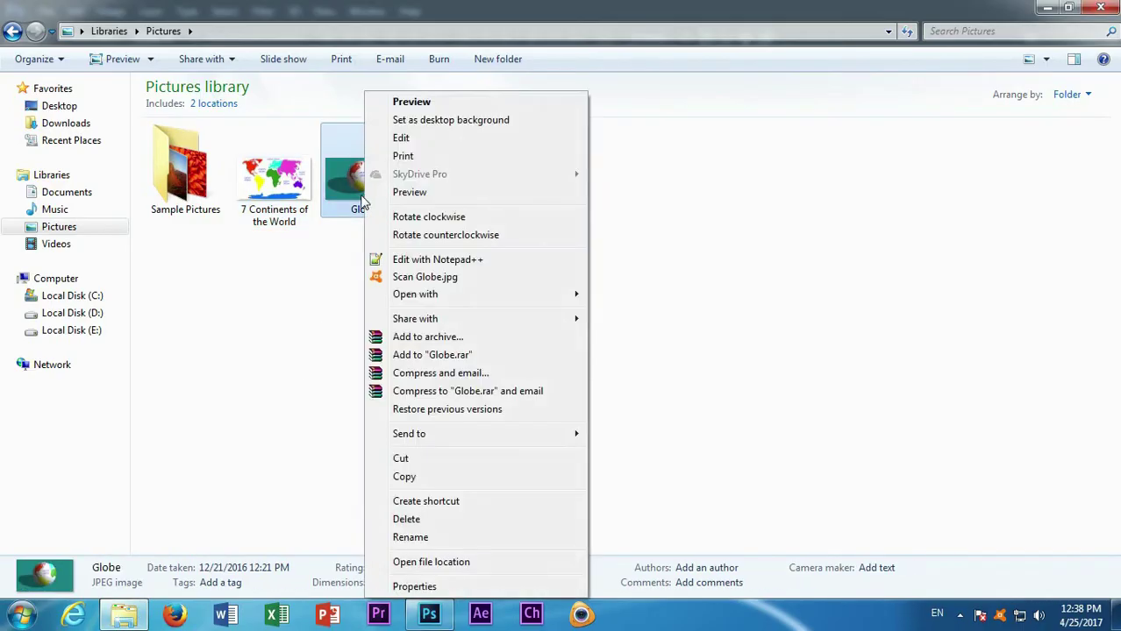
click(411, 103)
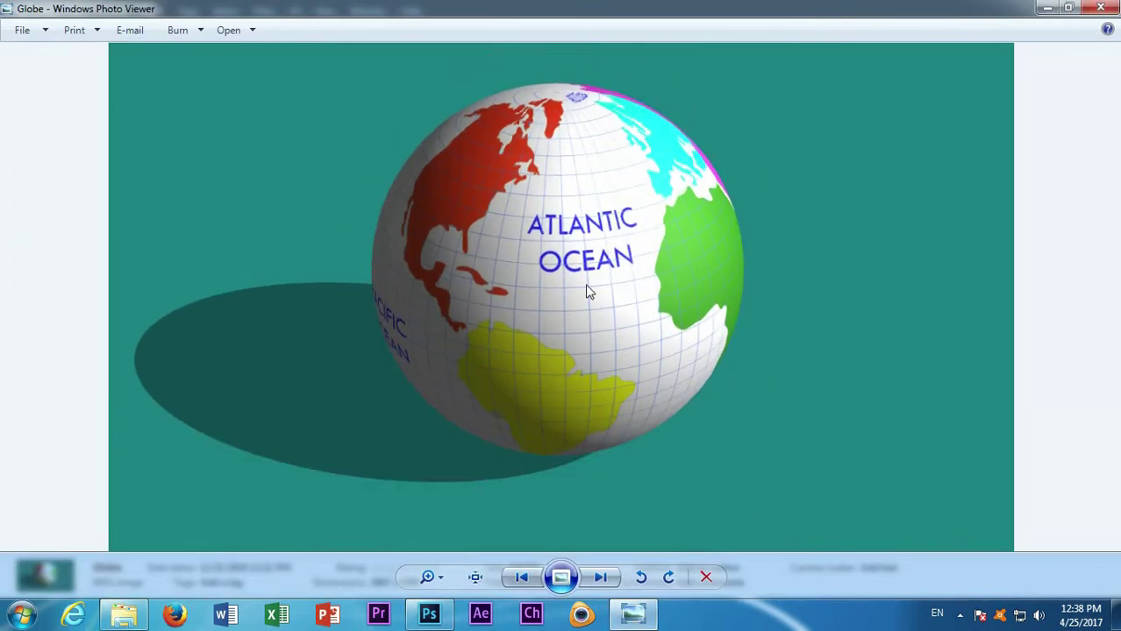
- Close the image preview, Explorer window and Photoshop
click(1100, 8)
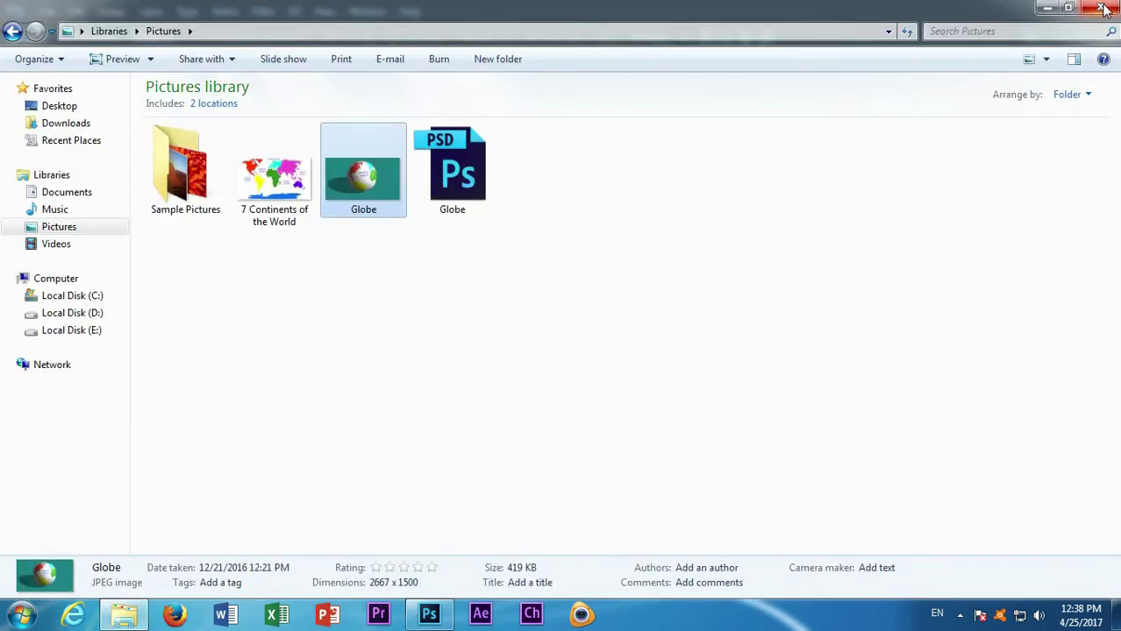
click(1103, 8)
click(1103, 9)
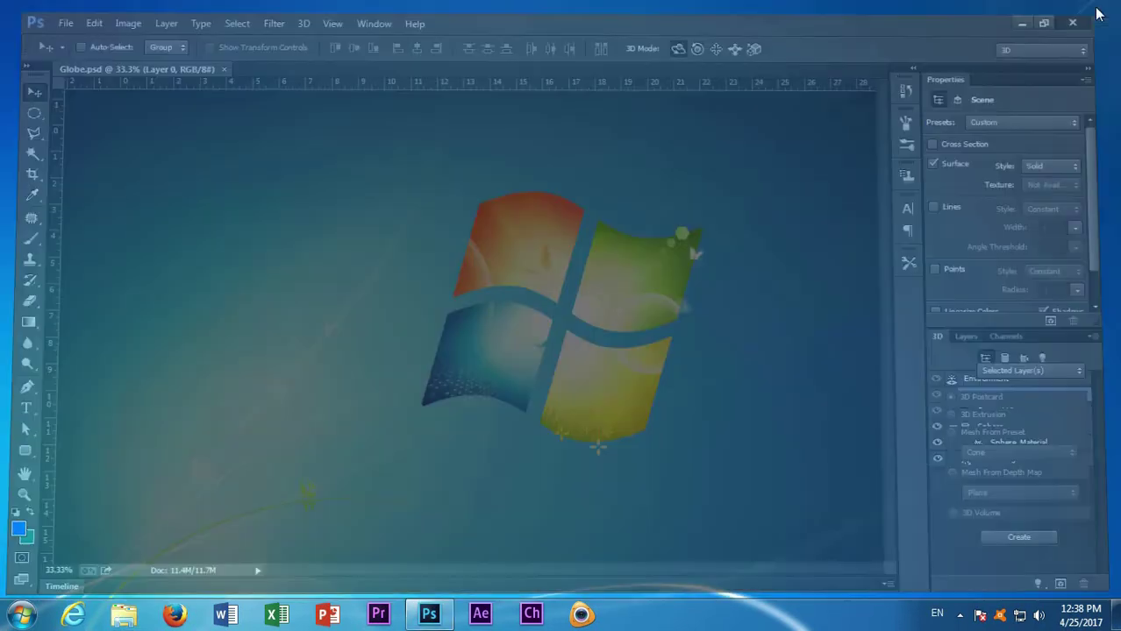